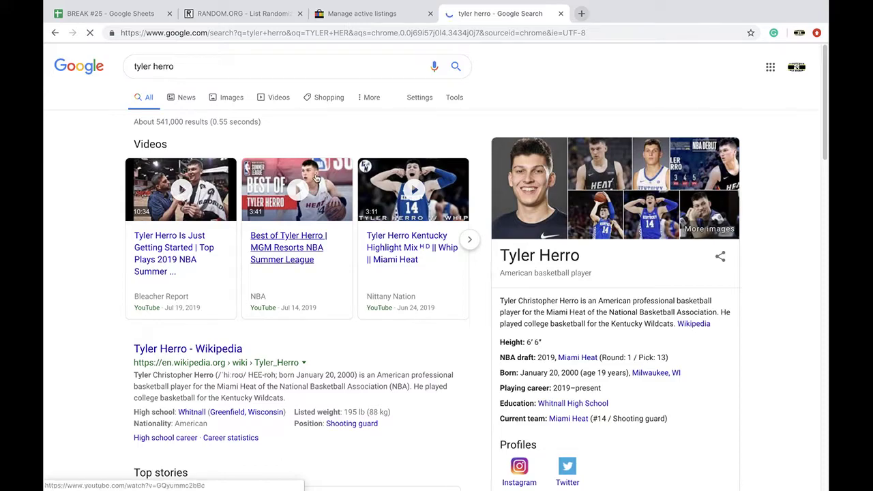
Fill the Miami Heat owner cell B19 red and enter HERRO = HEAT in F10
left_click(144, 19)
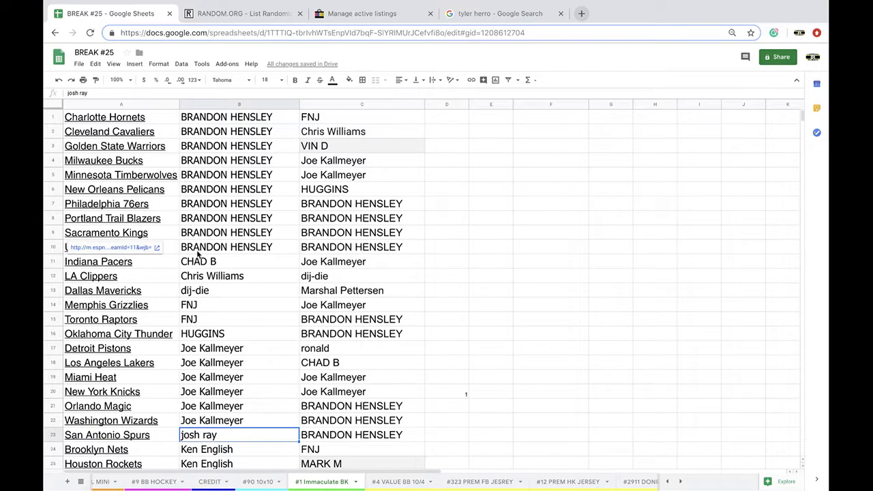
scroll(198, 254, "down", 2)
scroll(204, 266, "down", 3)
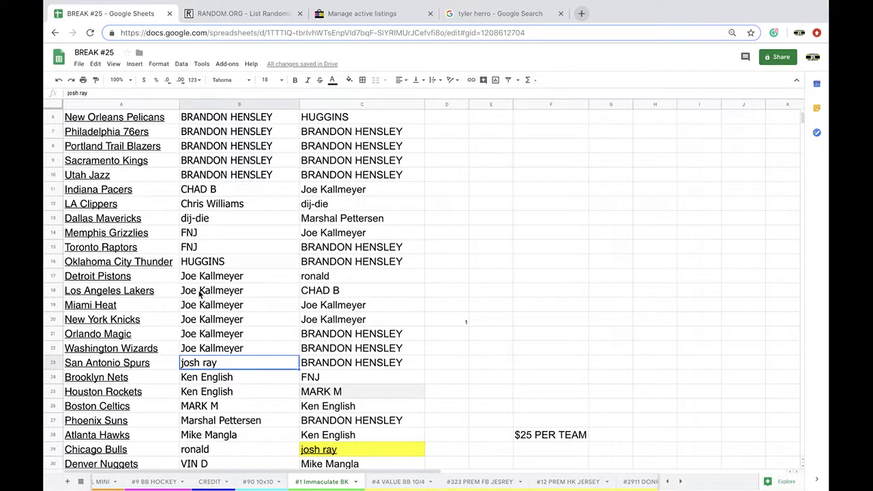
scroll(200, 292, "down", 2)
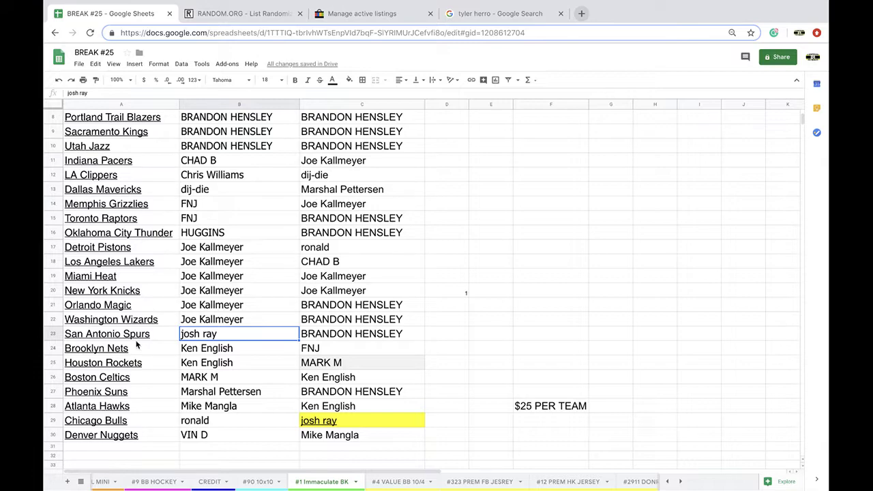
left_click(235, 277)
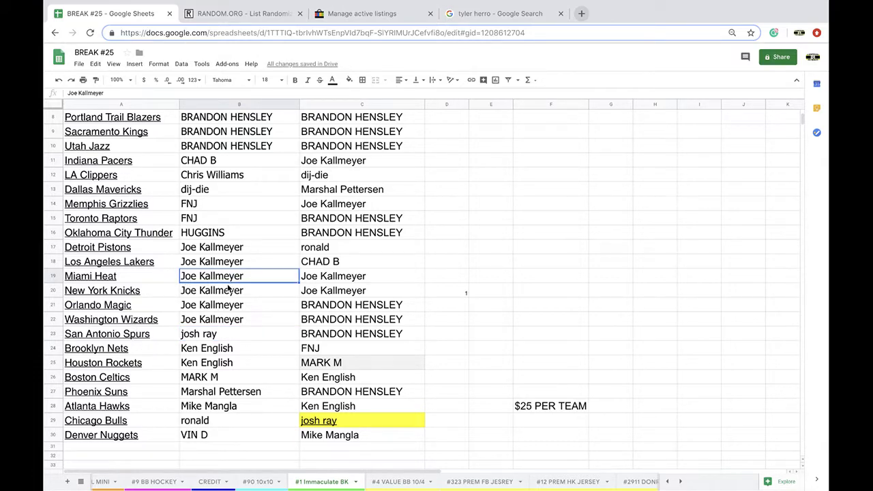
left_click(348, 80)
left_click(362, 118)
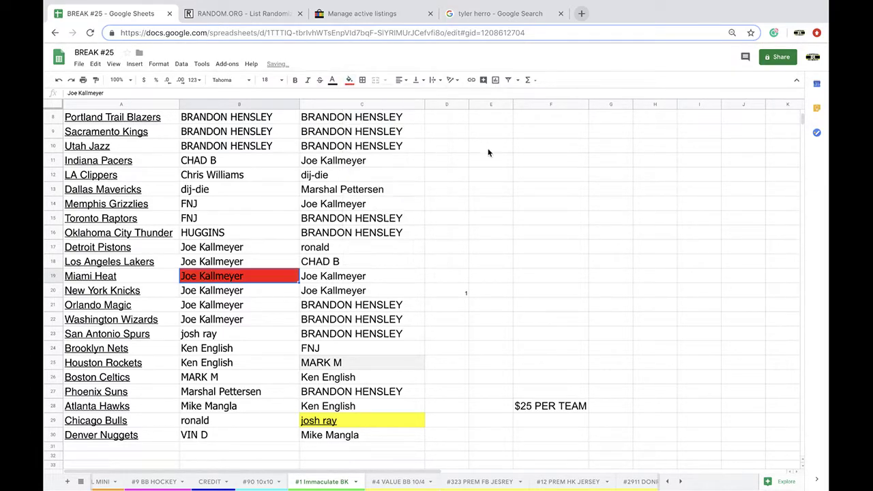
left_click(522, 145)
type("HER")
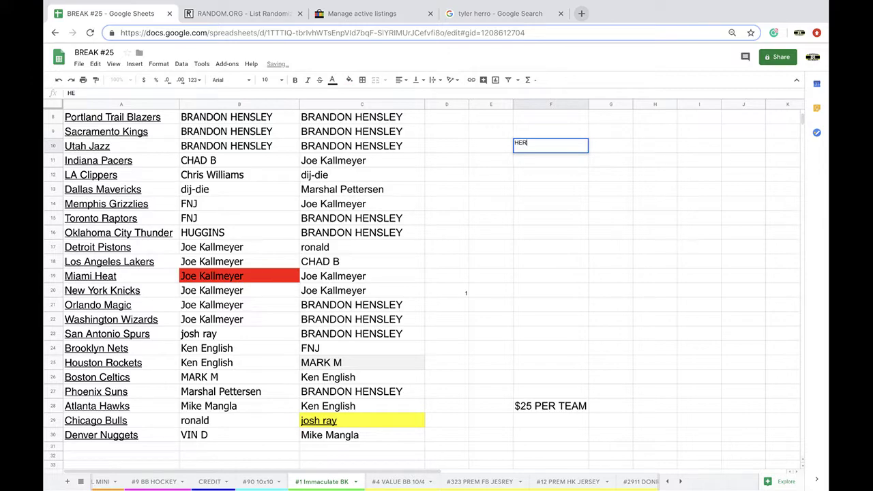
type("RO = ")
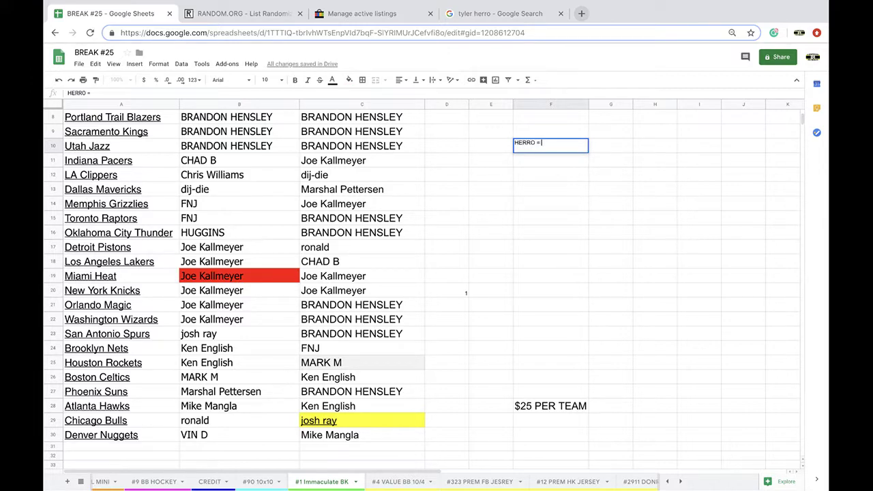
type("HEAT")
Search Google for DE ANDRE HUNTER, finding him with the Atlanta Hawks
left_click(490, 15)
left_click(470, 30)
type("DE ")
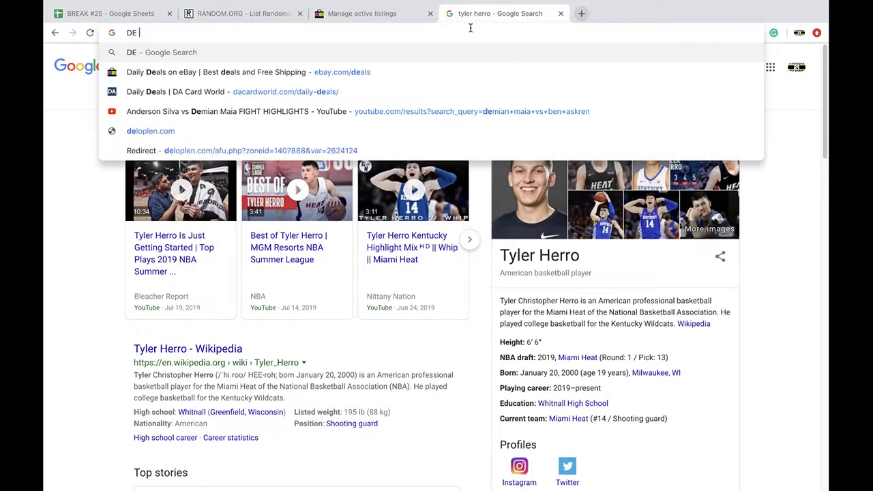
type("ANDRE HUNTER")
key("Return")
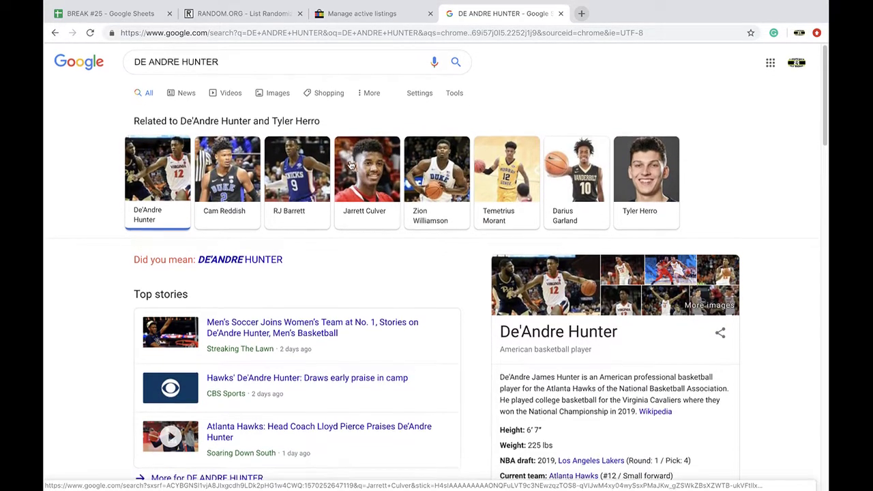
scroll(519, 355, "down", 1)
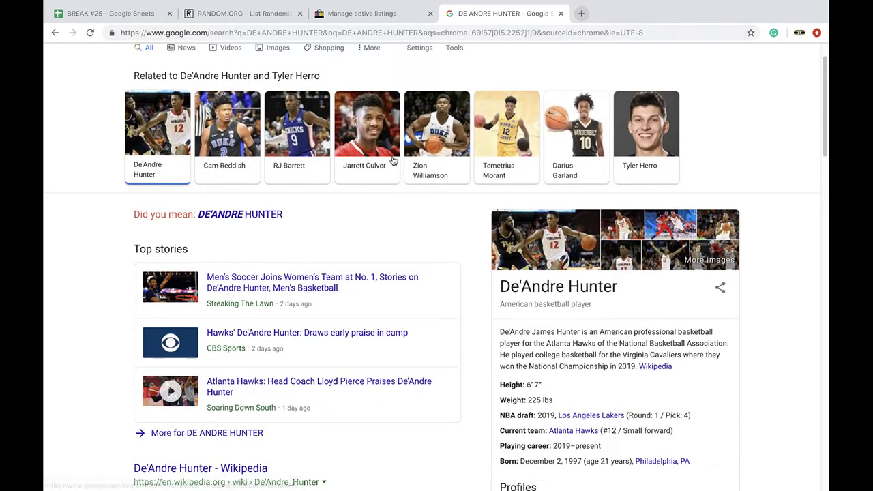
left_click(145, 17)
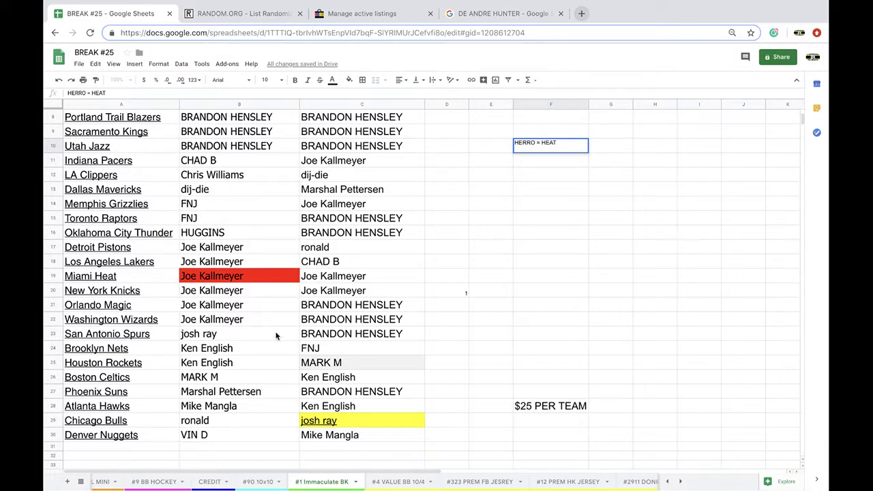
Fill the Atlanta Hawks owner cell B28 dark red and enter HUNTER - HAWKS in F11
left_click(232, 407)
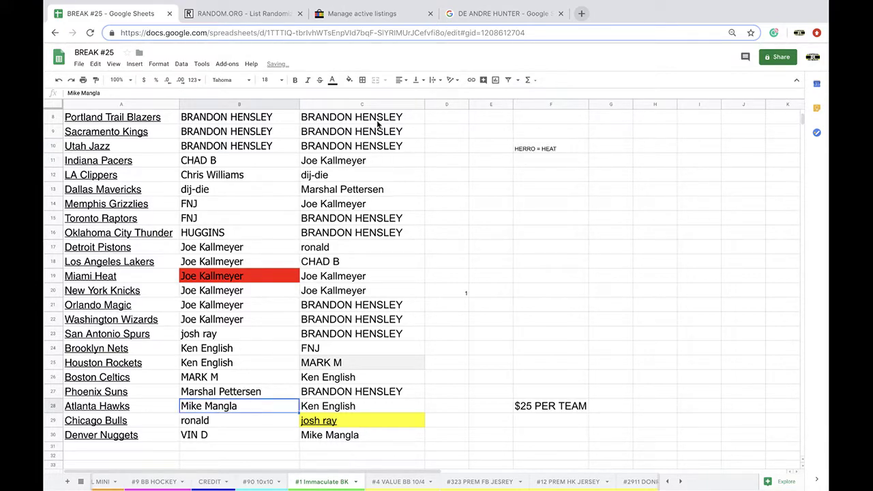
left_click(349, 80)
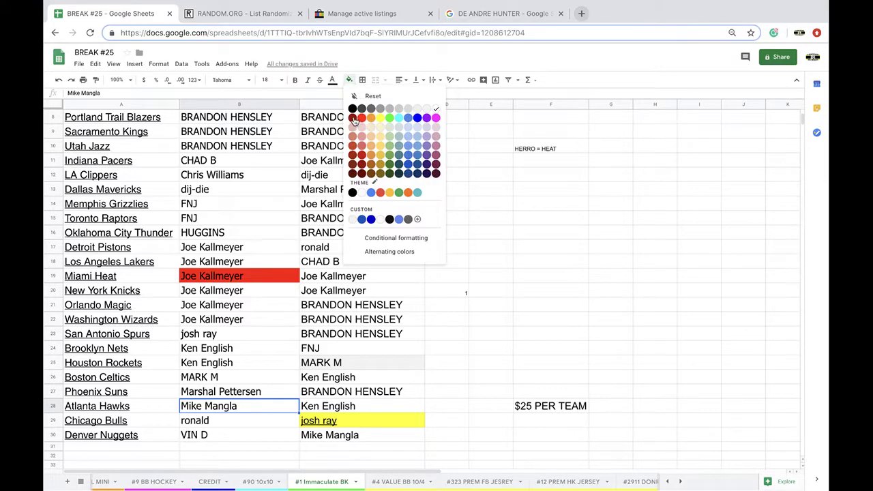
left_click(527, 162)
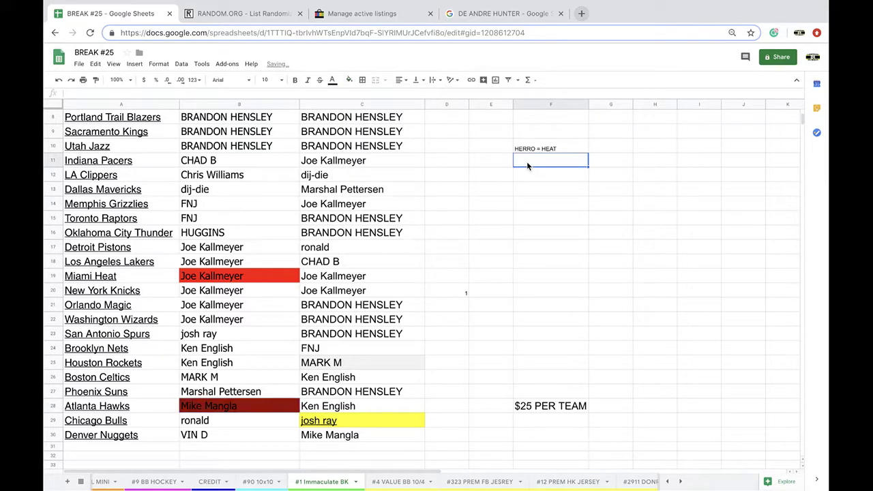
type("HUNTER - HAWKS")
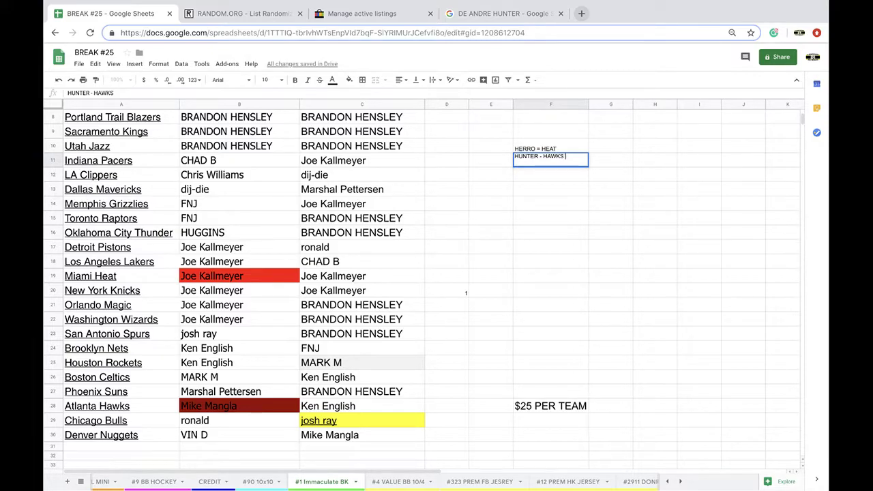
left_click(483, 23)
left_click(482, 32)
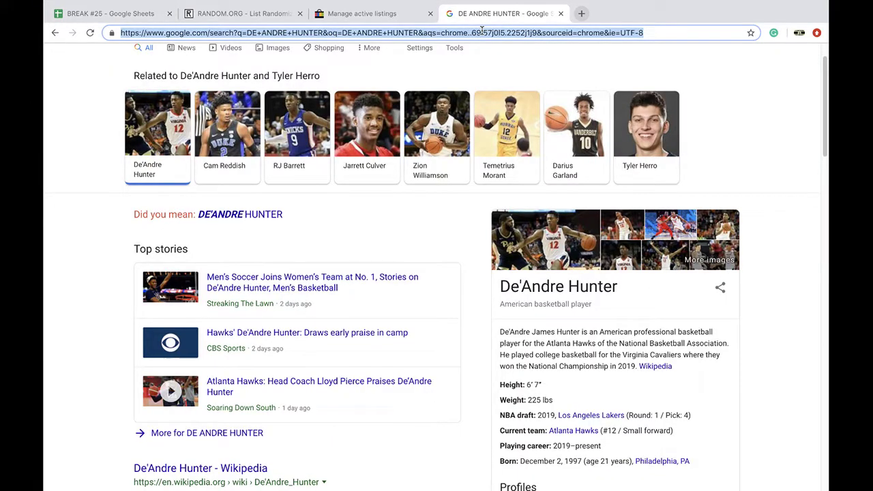
Search Google for KABENGELE, finding Mfiondu Kabengele with the Los Angeles Clippers
type("KABENGELE")
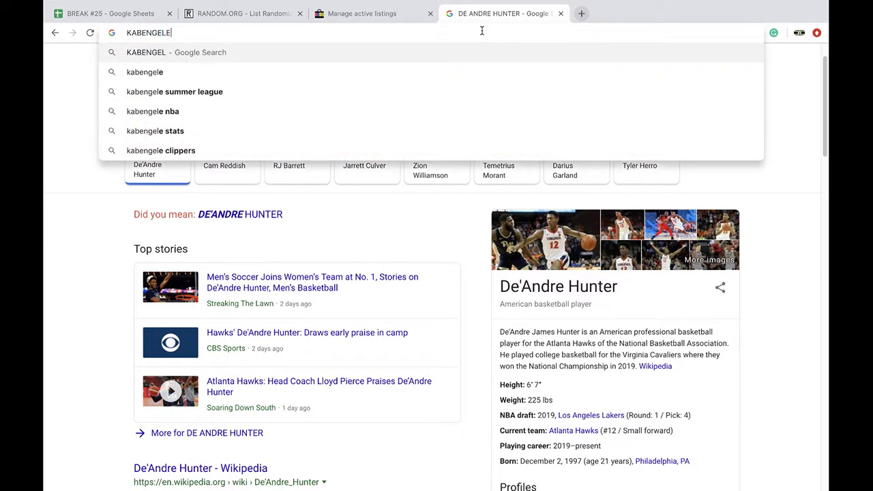
key("Return")
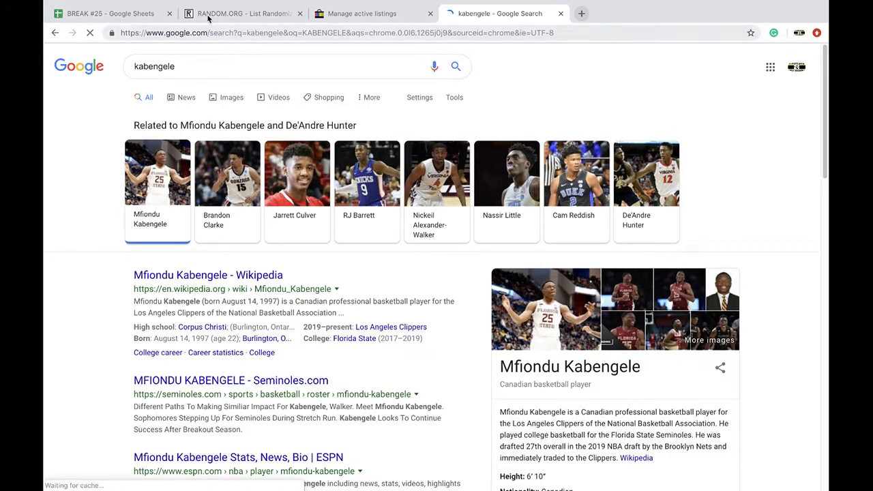
left_click(136, 13)
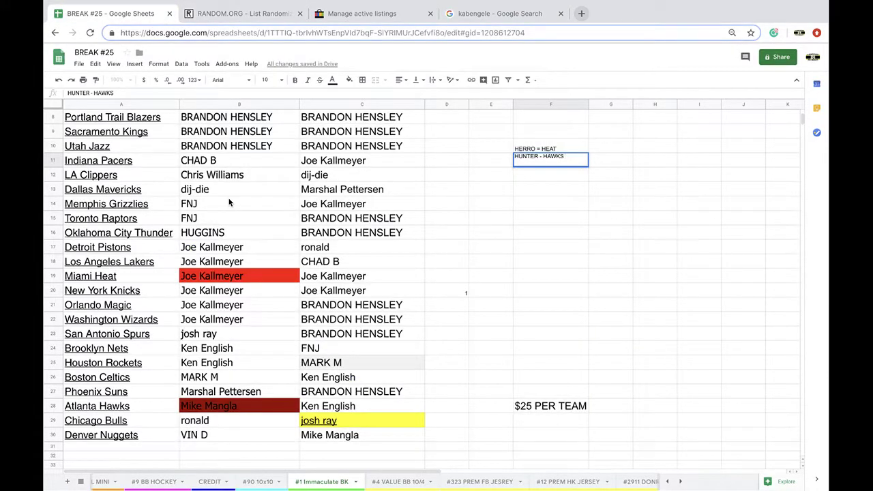
Fill the LA Clippers owner cell B12 yellow and enter KABENGELE = CLIPPERS in F12
left_click(217, 179)
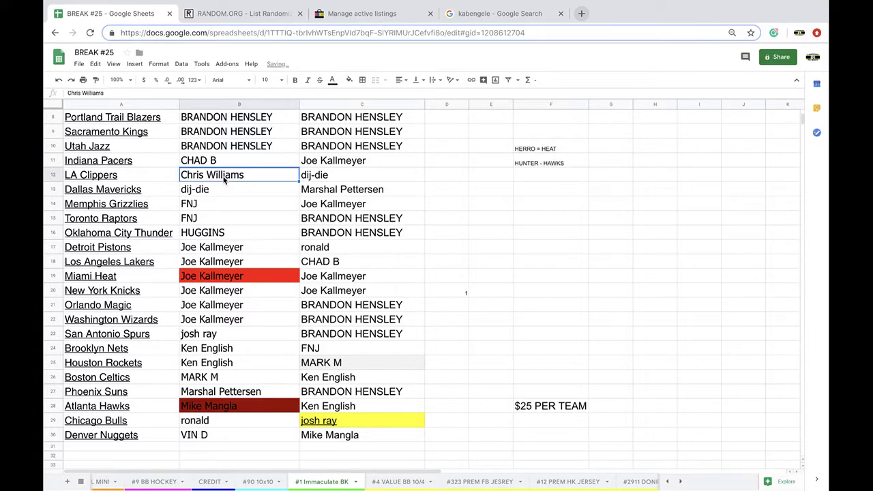
left_click(348, 80)
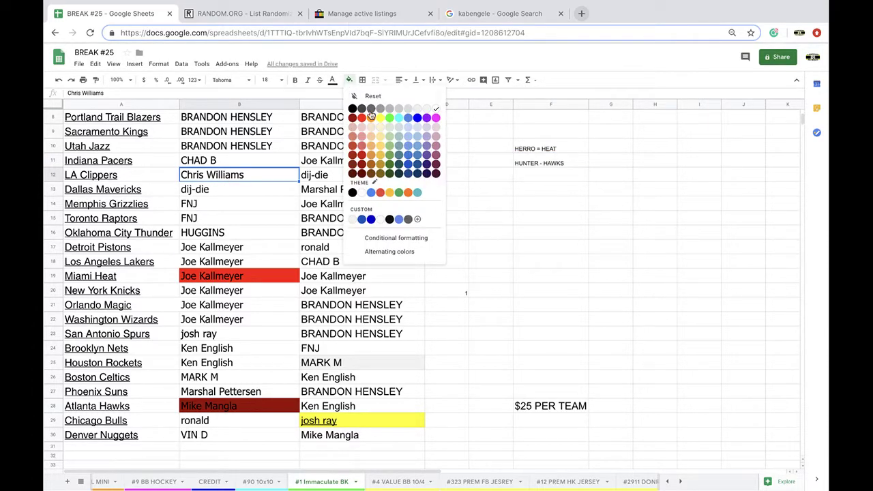
left_click(381, 119)
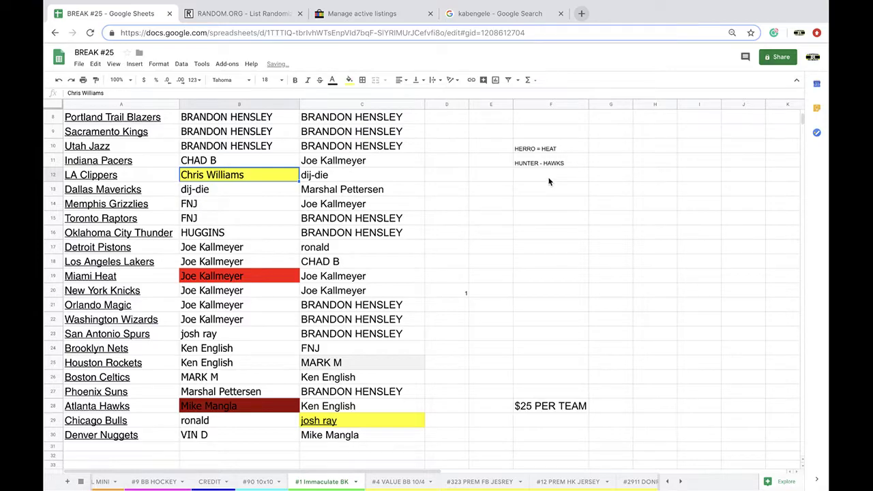
left_click(550, 180)
type("KAB")
key("BackSpace")
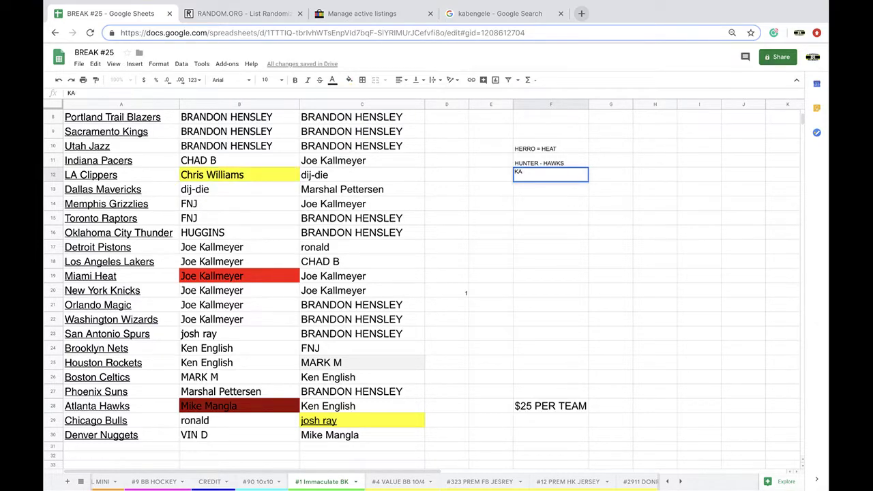
type("BENGELE = CLIPPERS")
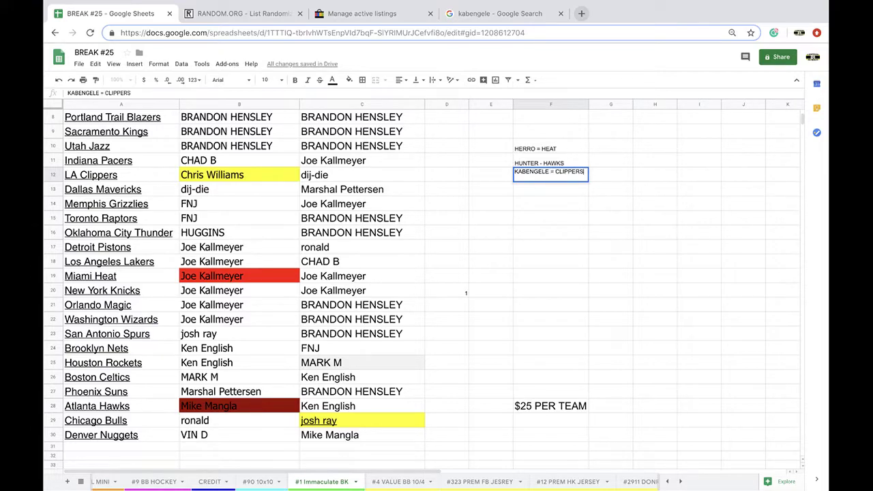
left_click(520, 14)
Search Google for JORDAN BONE, confirming he plays for the Detroit Pistons
left_click(508, 34)
type("JORDAN BONE")
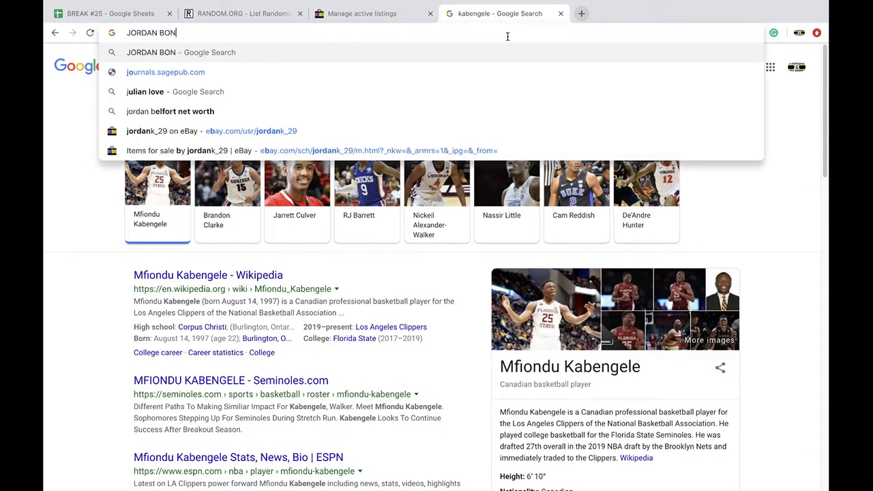
key("Return")
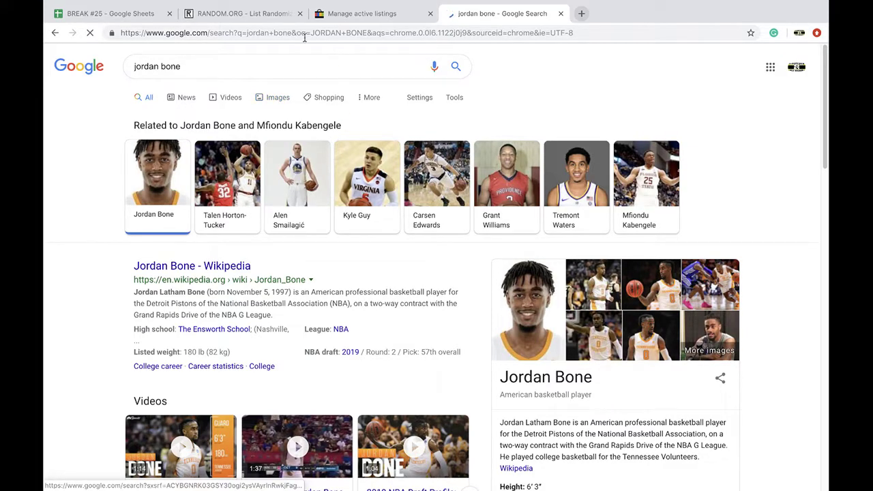
left_click(141, 15)
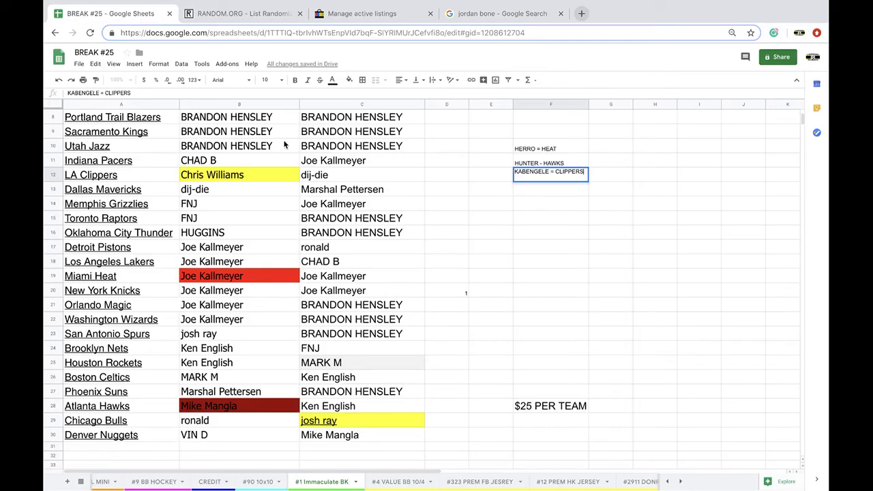
Fill the Detroit Pistons owner cell B17 red and enter BONE = PISTONS in F13
left_click(230, 249)
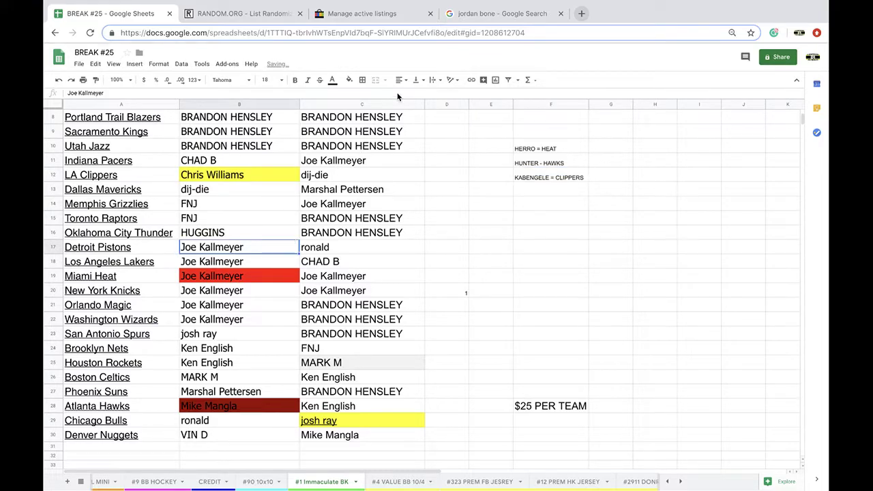
left_click(350, 82)
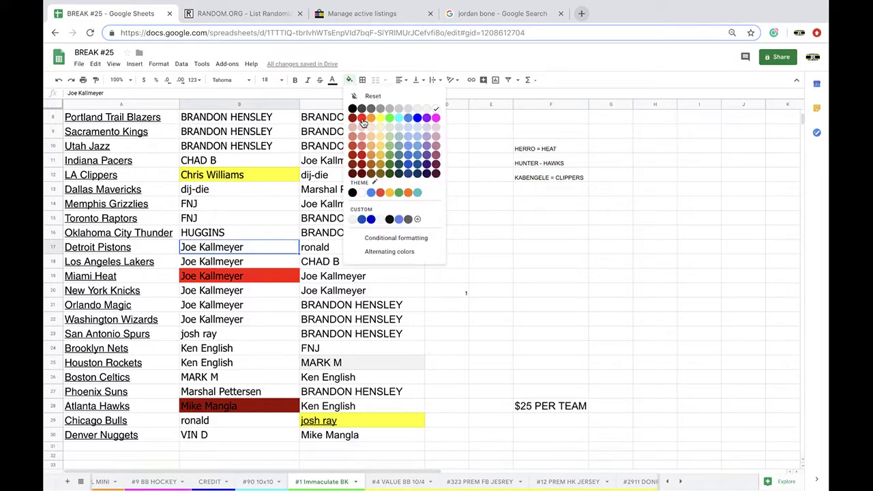
left_click(362, 118)
left_click(561, 187)
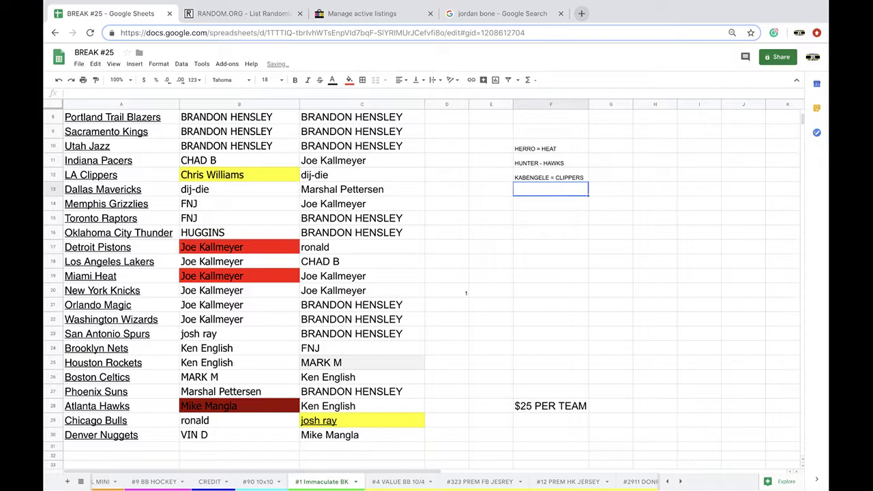
type("BONE ")
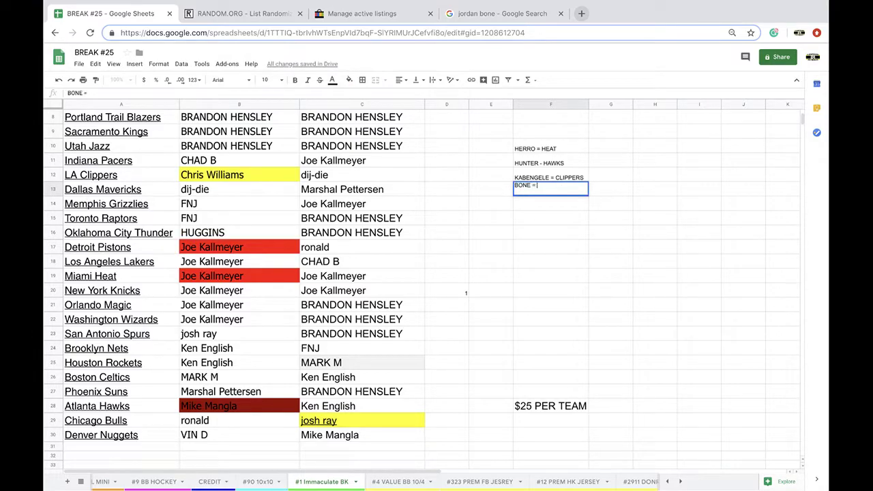
type("= PISTONS")
Search Google for Jamaal Wilkes
left_click(508, 21)
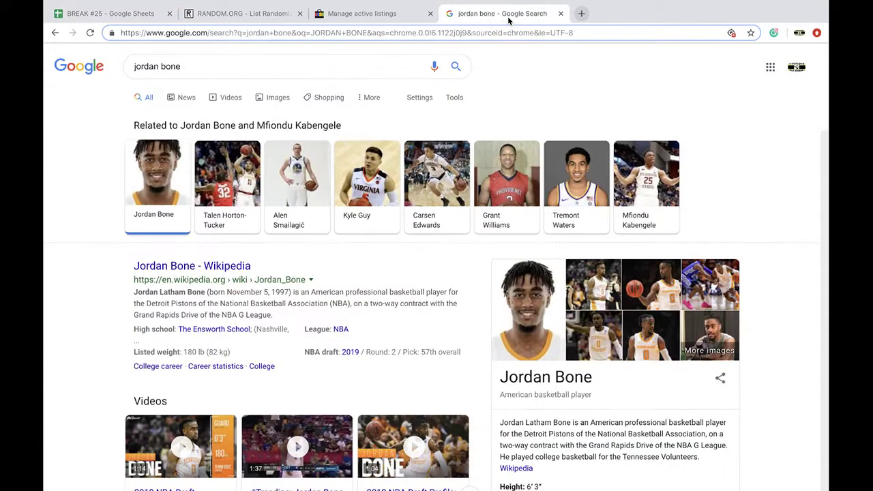
left_click(433, 31)
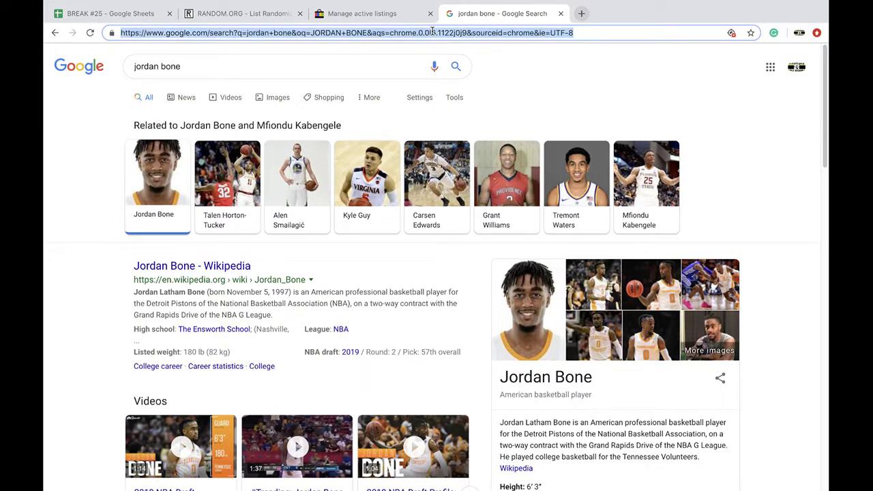
type("JAMALL")
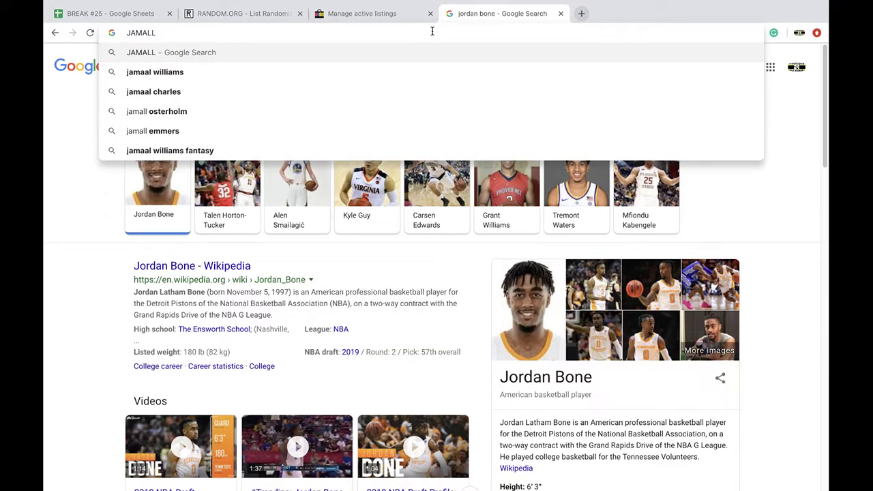
key("BackSpace")
key("BackSpace")
key("BackSpace")
type("AL")
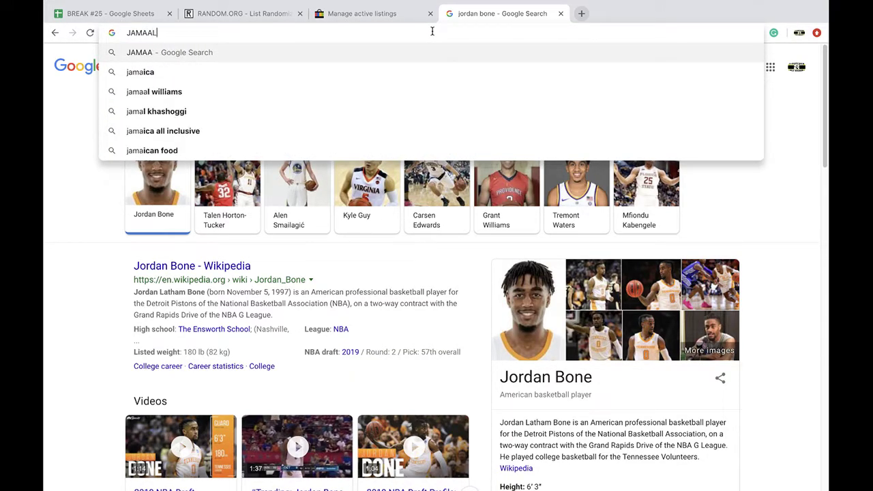
type(" WILKES")
key("Return")
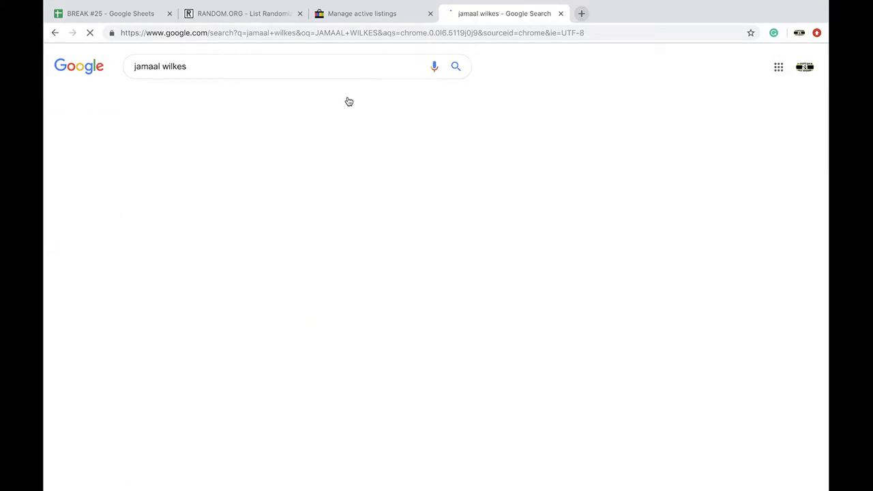
Copy the jamaal wilkes query and read his Wikipedia article's Warriors, Lakers and Clippers stints
double_click(224, 72)
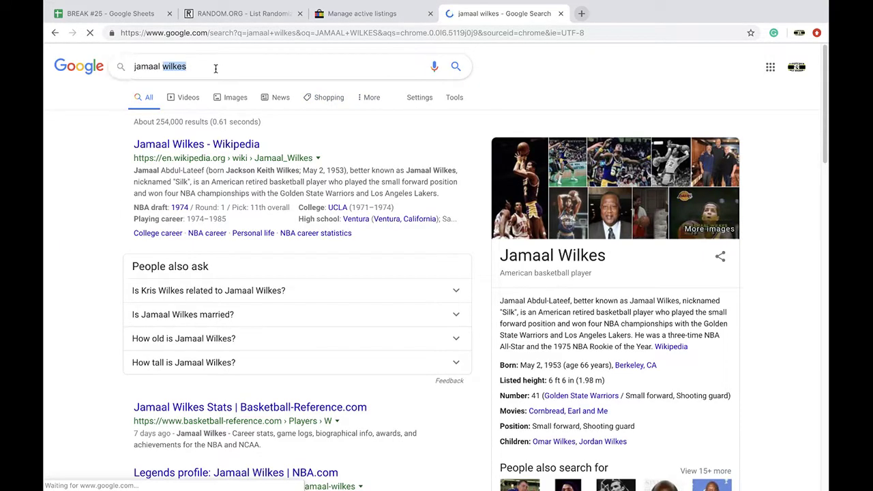
left_click(157, 66)
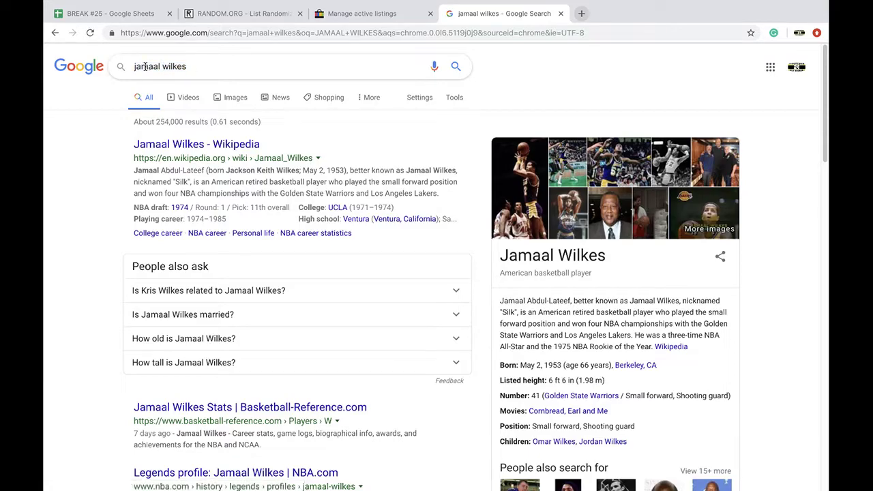
triple_click(157, 66)
left_click(192, 145)
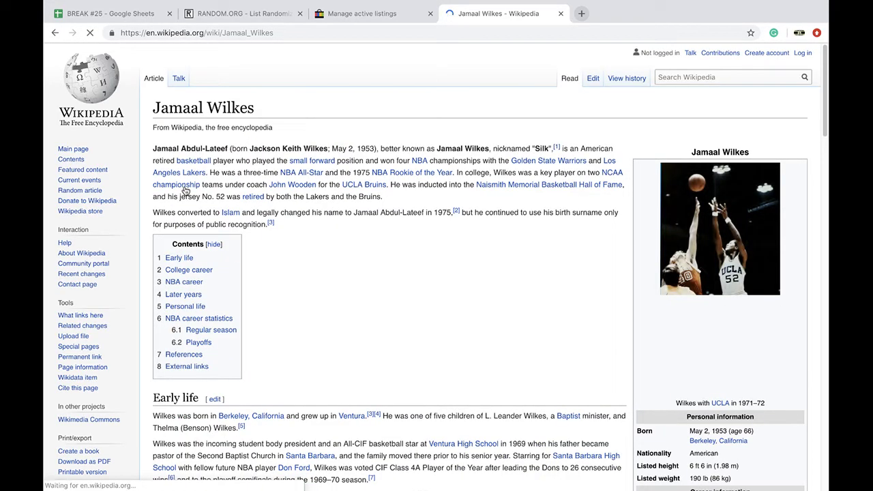
scroll(262, 215, "down", 3)
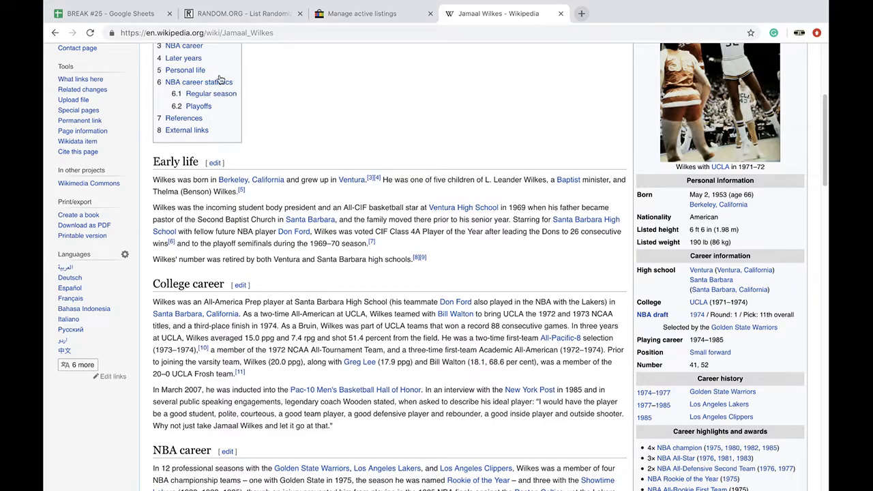
left_click(153, 20)
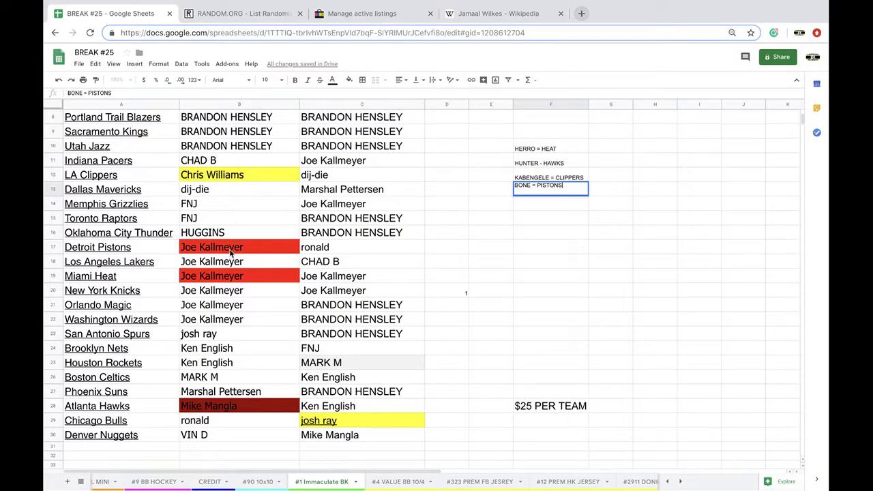
scroll(231, 252, "up", 3)
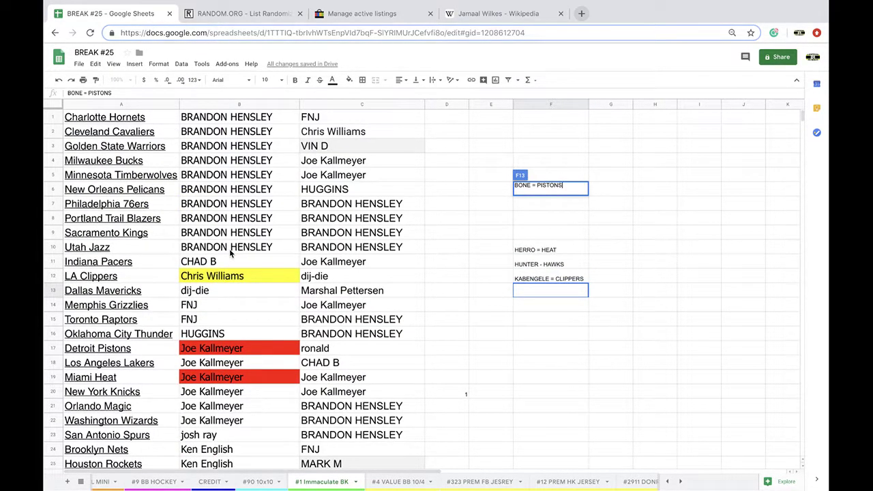
scroll(226, 228, "down", 1)
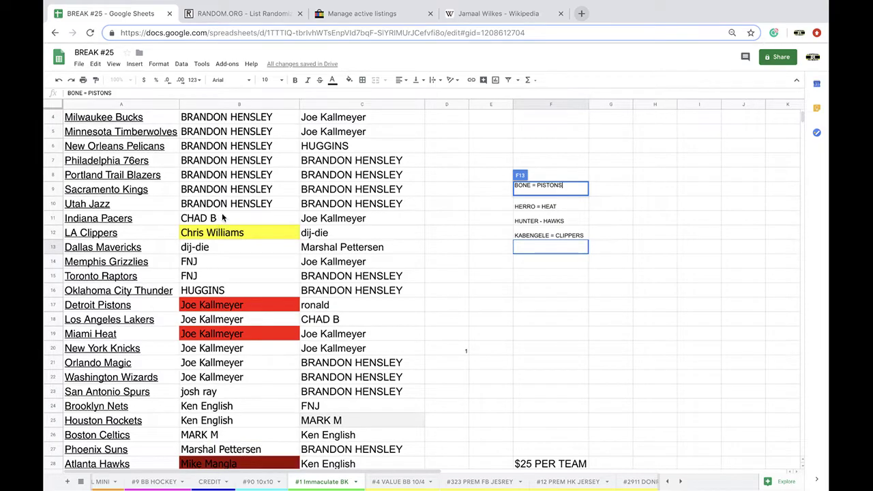
scroll(223, 217, "down", 2)
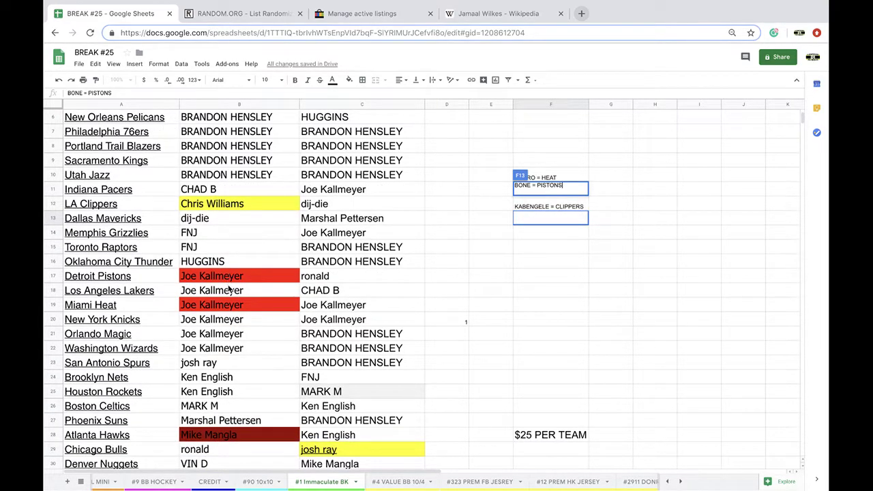
scroll(229, 309, "down", 2)
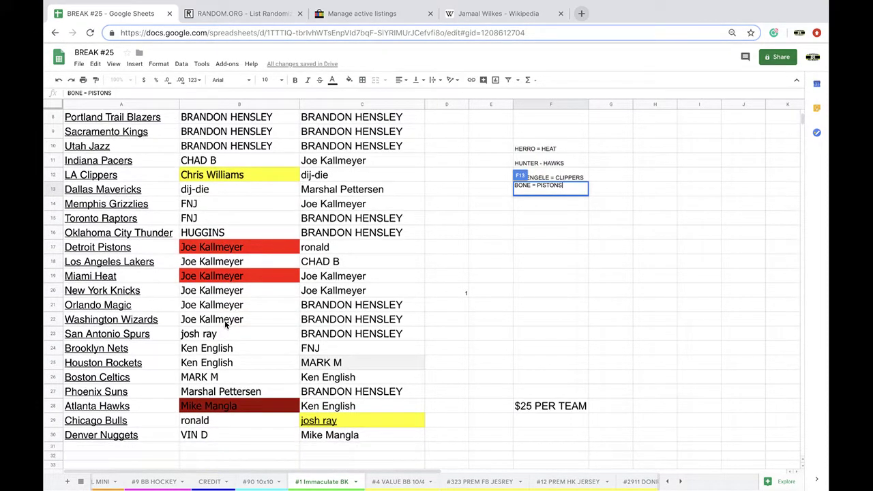
Fill the Lakers owner cell B18 red and enter jamaal wilkes = LAKERS in F14
left_click(208, 268)
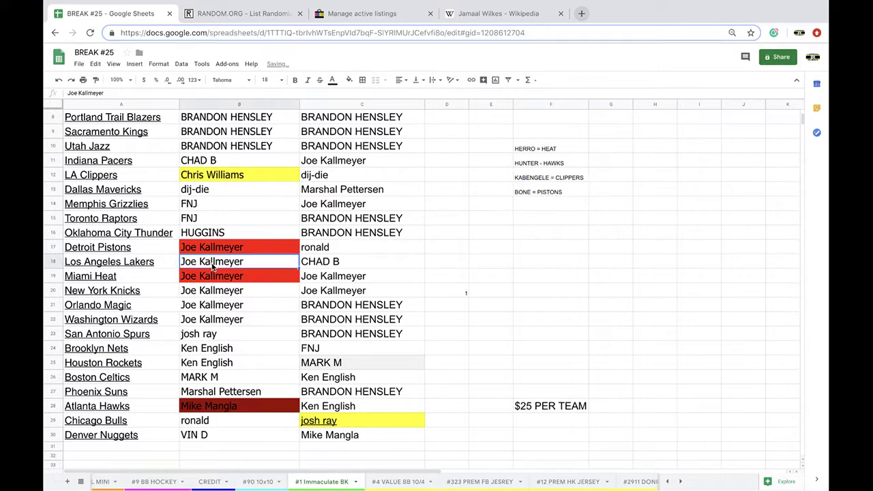
left_click(347, 81)
left_click(363, 119)
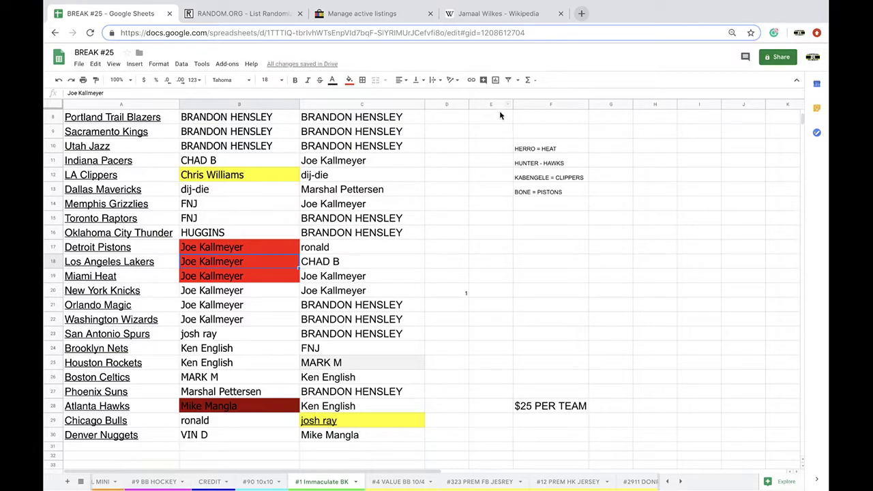
left_click(538, 209)
type("=")
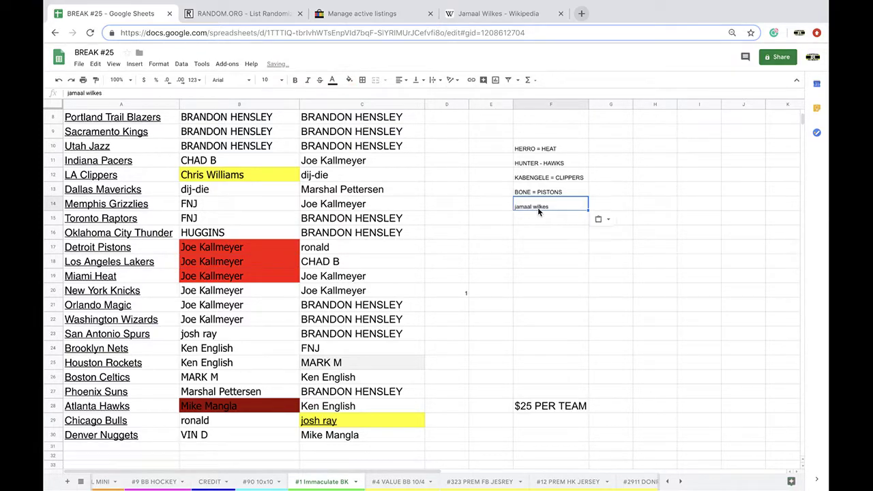
key("BackSpace")
type("jamaal wilkes")
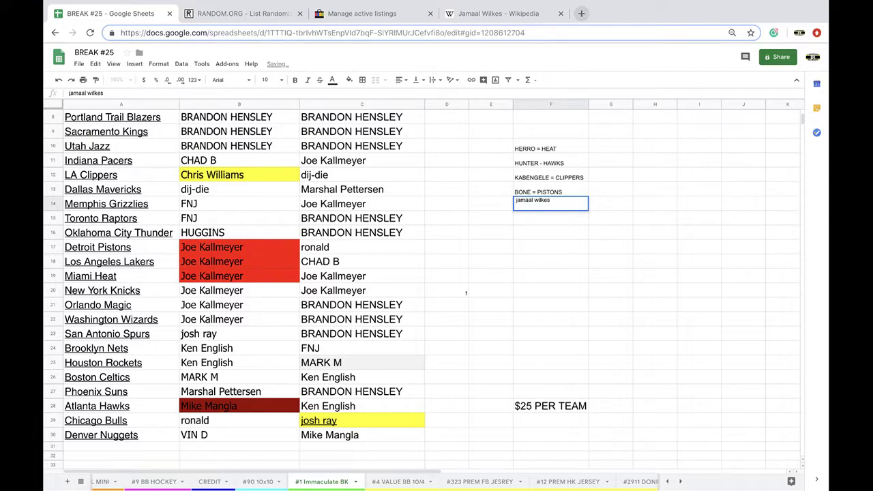
type(" = LAKERS")
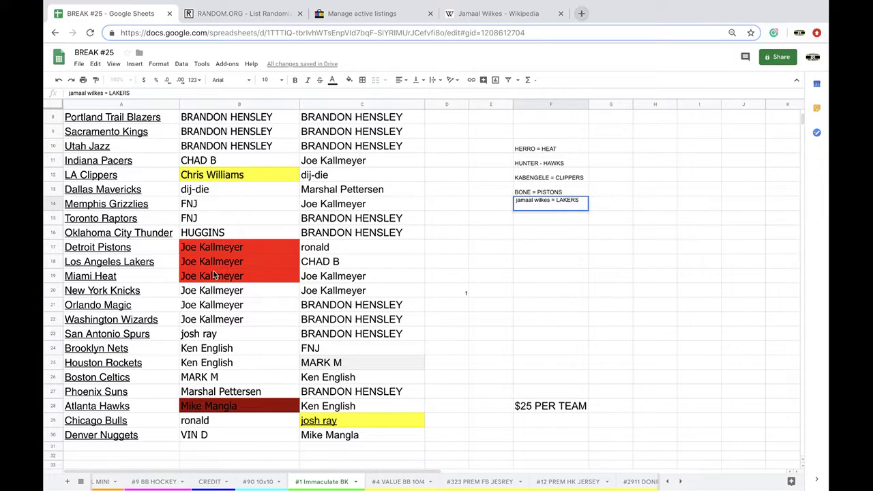
Fill the Golden State Warriors owner cell B3 cyan
scroll(214, 274, "up", 3)
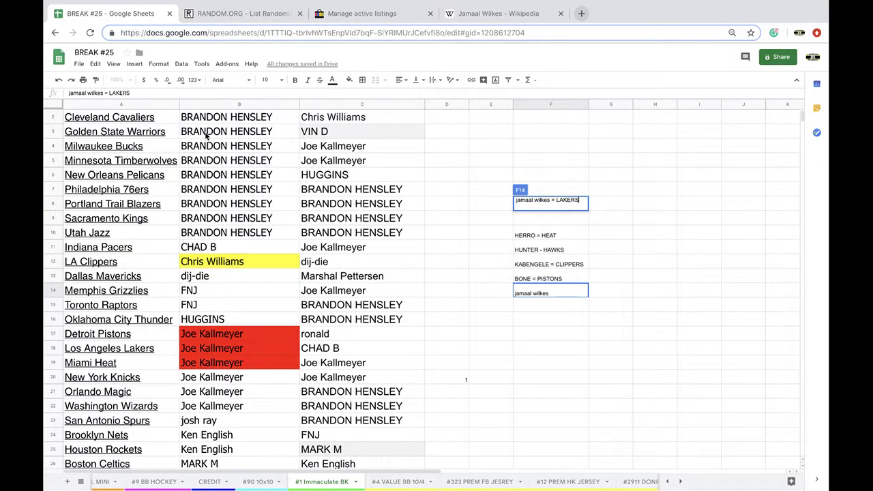
left_click(232, 136)
left_click(347, 80)
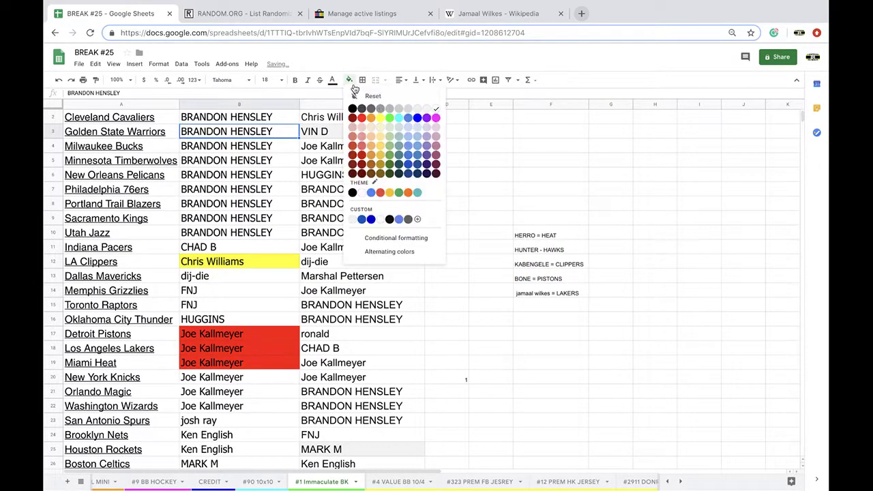
left_click(397, 118)
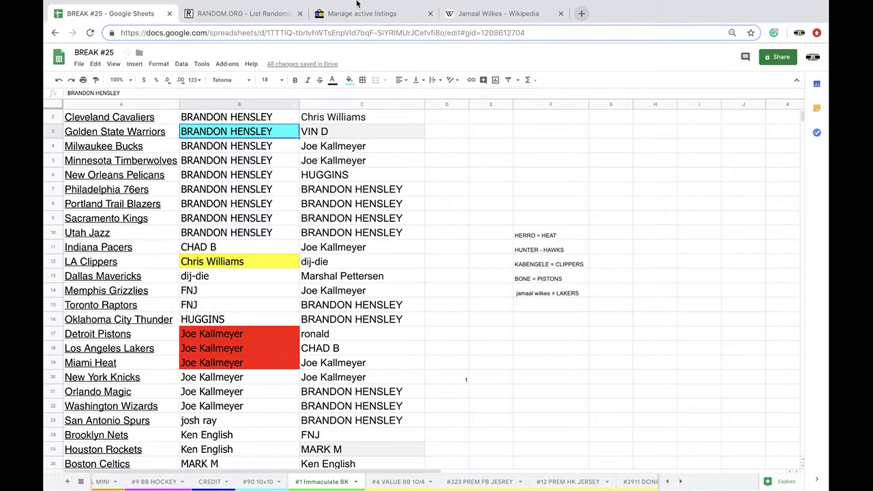
left_click(505, 14)
Search Google for JAREN JACKSON, confirming Jaren Jackson Jr. plays for the Memphis Grizzlies
left_click(498, 32)
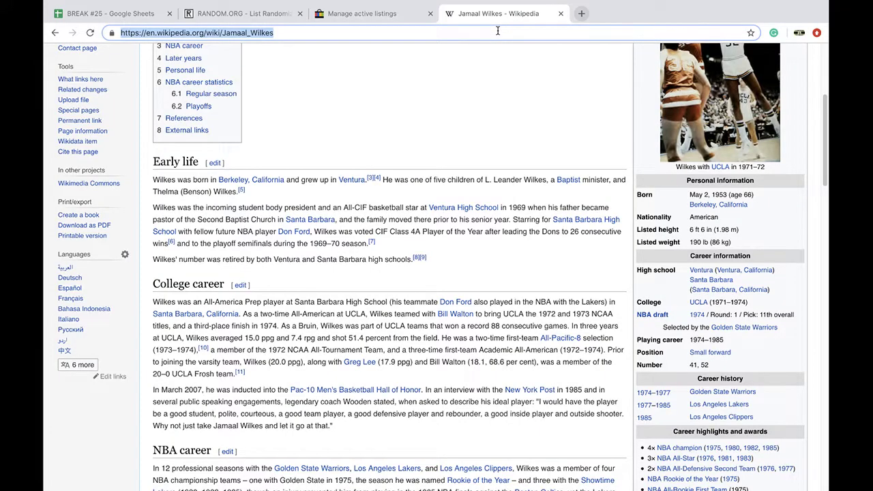
type("JAREN JACKSON")
key("Return")
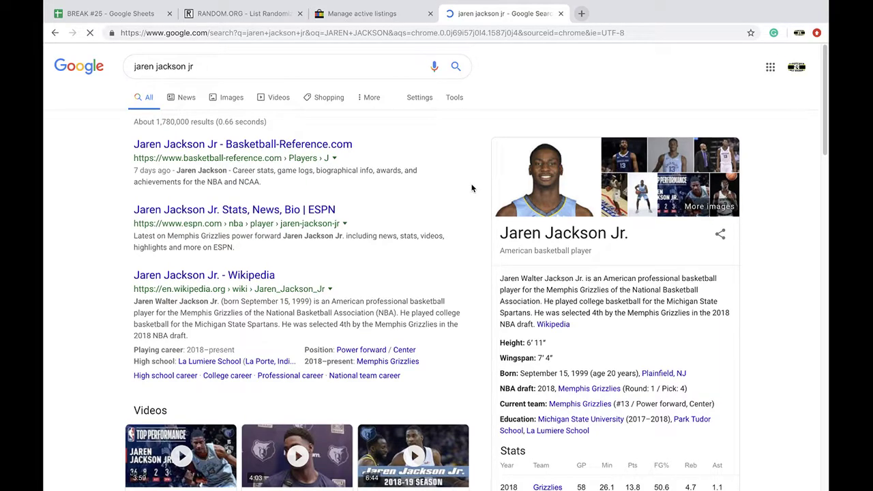
scroll(517, 285, "down", 1)
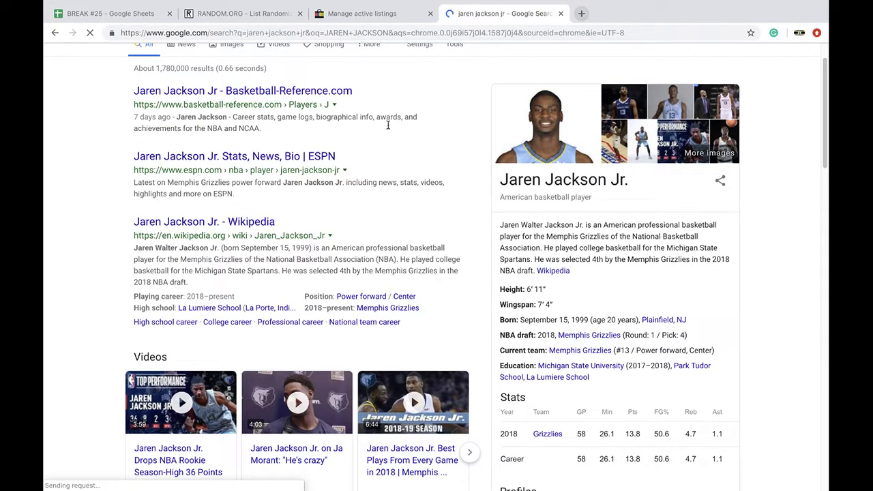
left_click(151, 19)
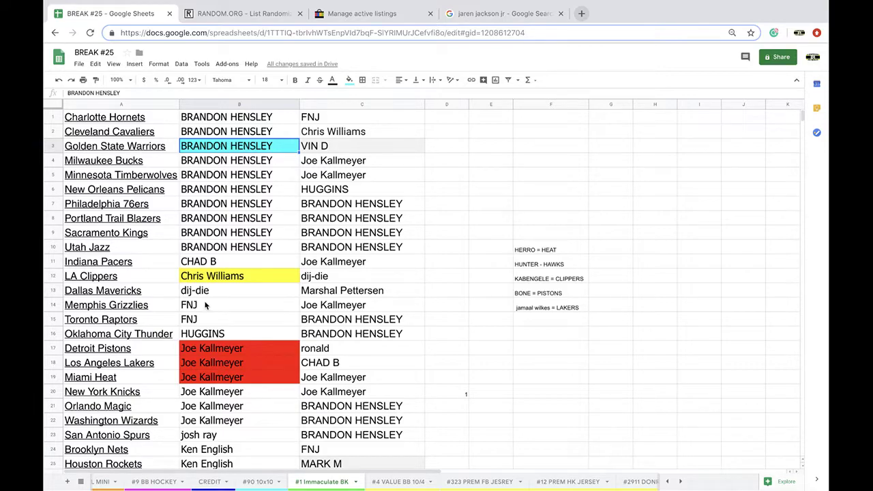
Fill the Oklahoma City Thunder owner cell orange by mistake, then clear that fill again
left_click(213, 308)
scroll(213, 306, "down", 1)
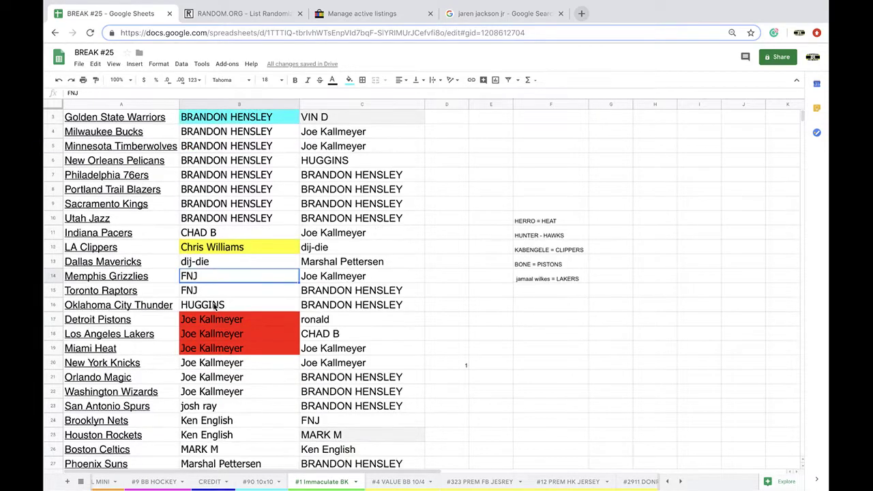
key("Down")
key("Down")
left_click(349, 80)
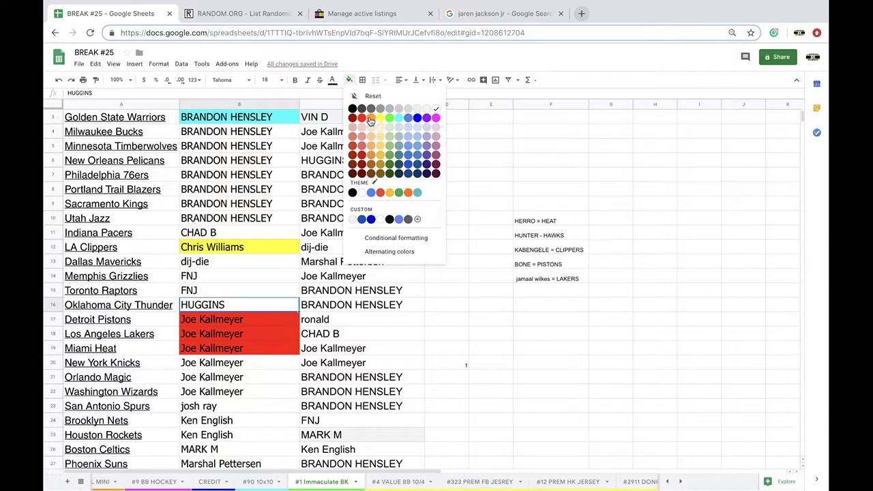
left_click(369, 118)
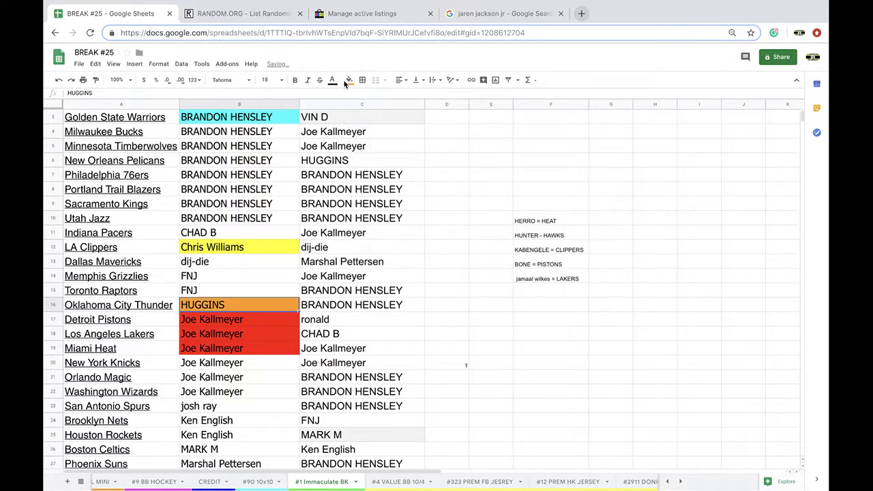
left_click(349, 79)
left_click(365, 94)
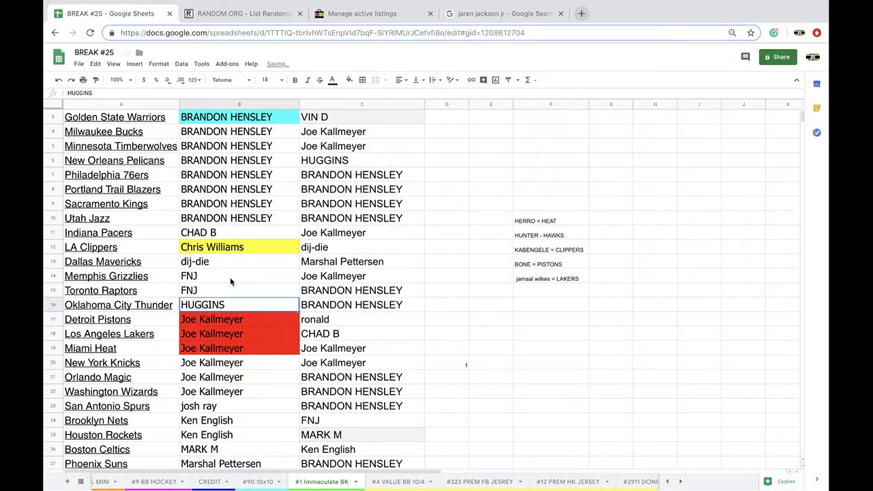
Fill the Memphis Grizzlies owner cell B14 orange and select the column C owner names
left_click(227, 279)
left_click(348, 80)
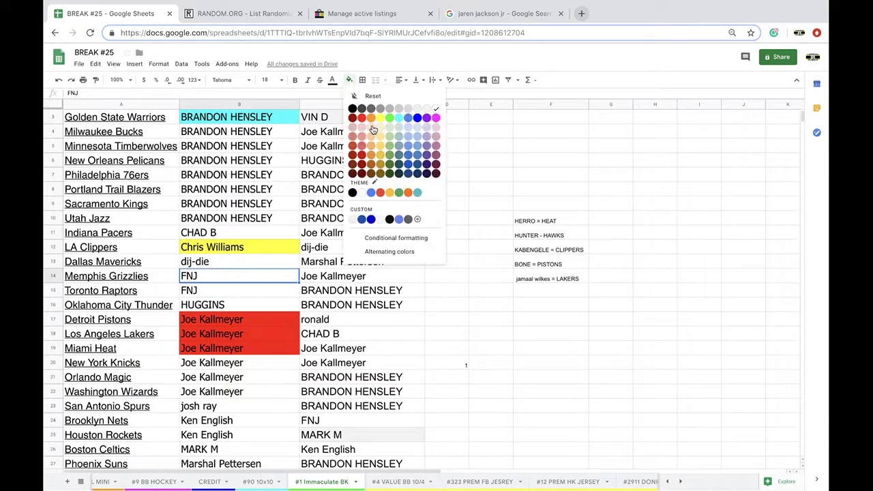
left_click(369, 119)
left_click(333, 103)
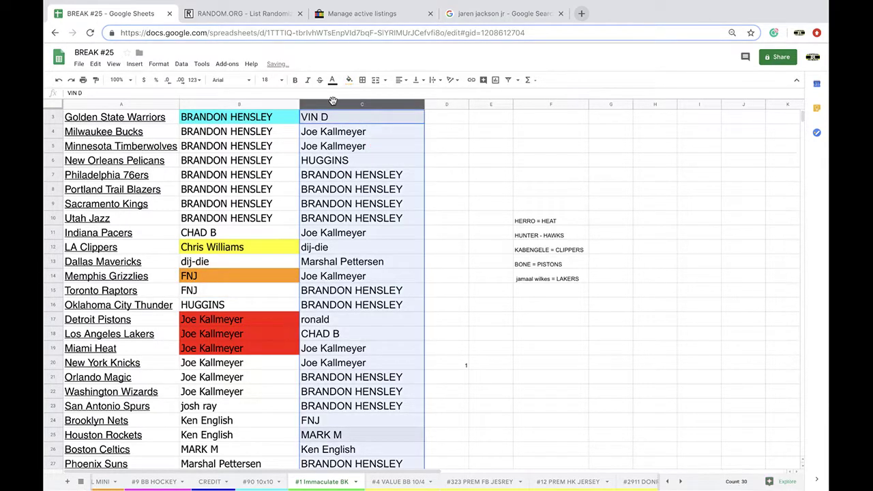
Reload the RANDOM.ORG List Randomizer, enter the 30 names and randomize them
left_click(250, 22)
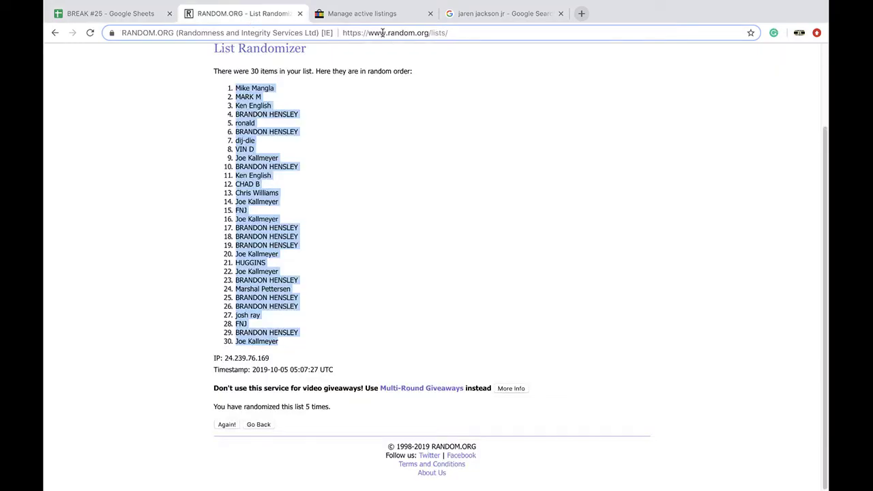
left_click(382, 33)
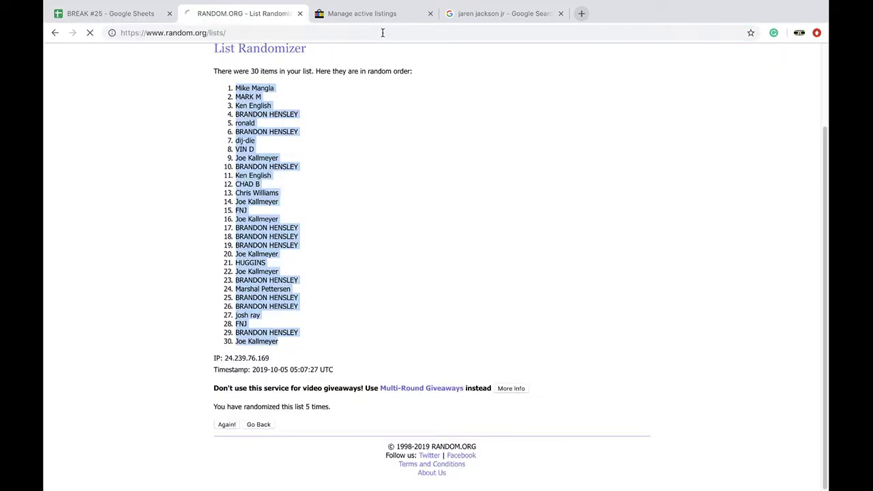
key("Return")
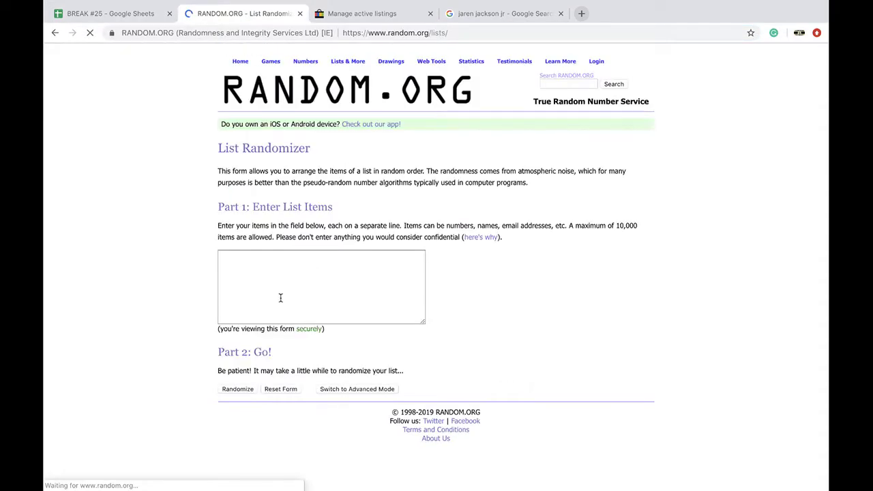
left_click(281, 290)
left_click(236, 390)
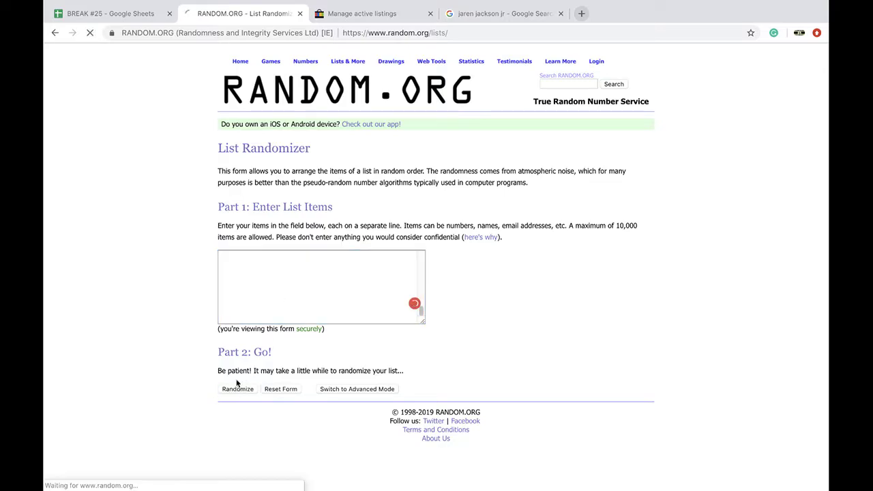
Reshuffle the list four more times, then select list items 2–4 as the winners
scroll(231, 407, "down", 3)
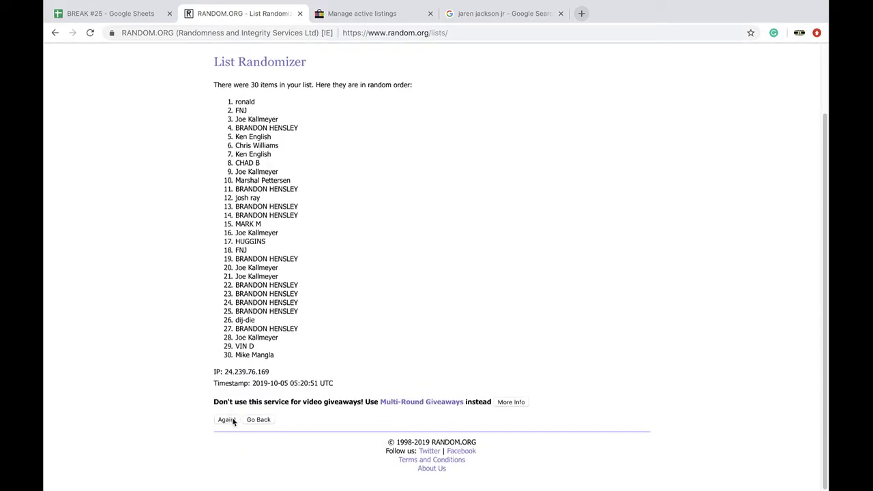
left_click(226, 425)
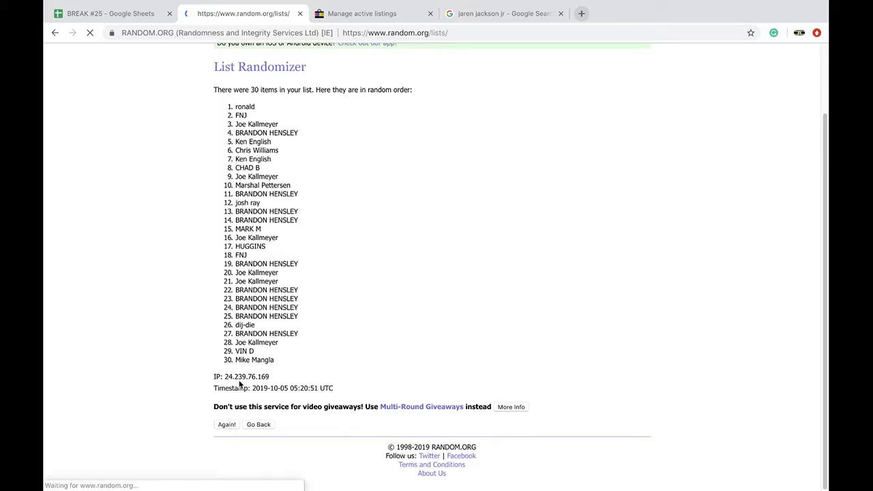
scroll(240, 431, "down", 3)
left_click(230, 425)
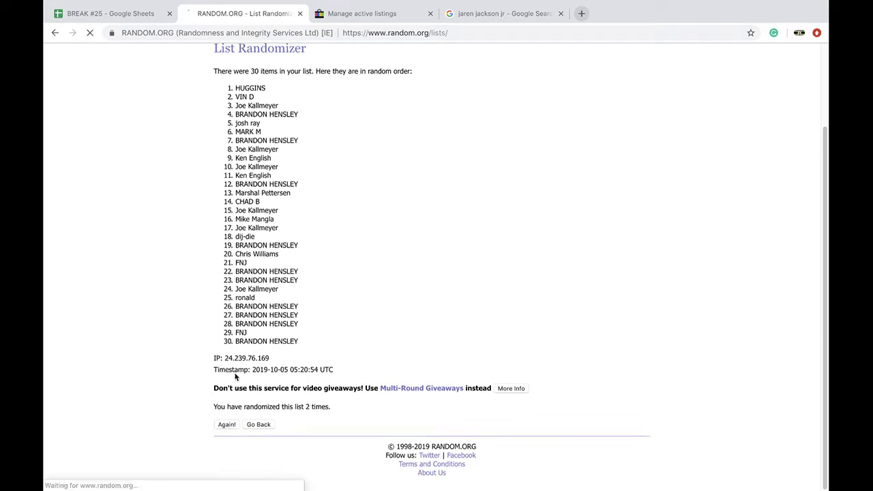
scroll(236, 362, "down", 1)
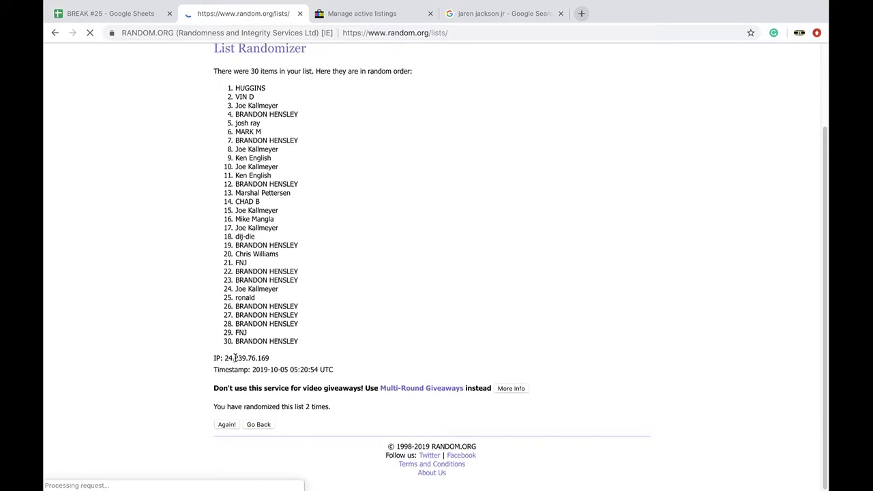
scroll(234, 382, "down", 3)
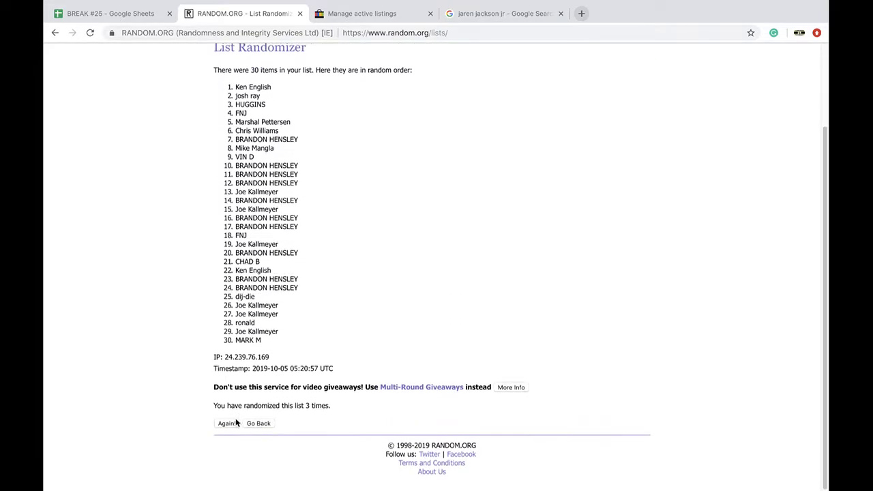
left_click(228, 425)
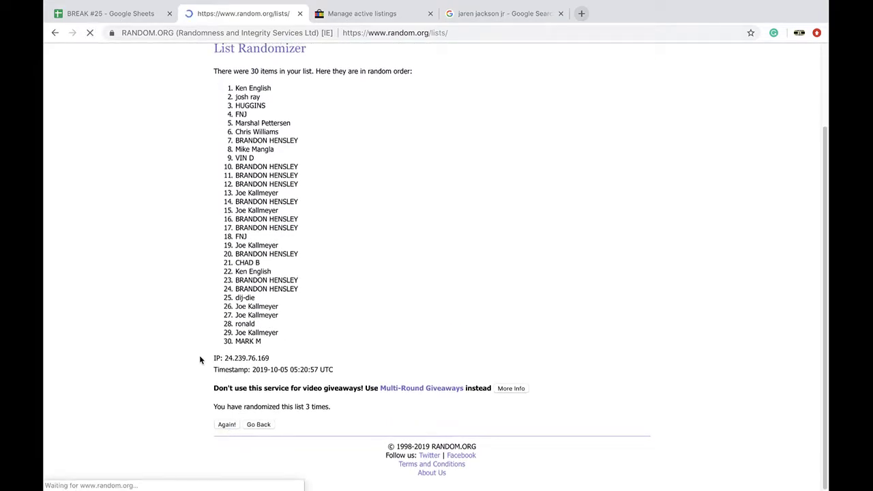
scroll(199, 358, "down", 1)
scroll(200, 354, "up", 1)
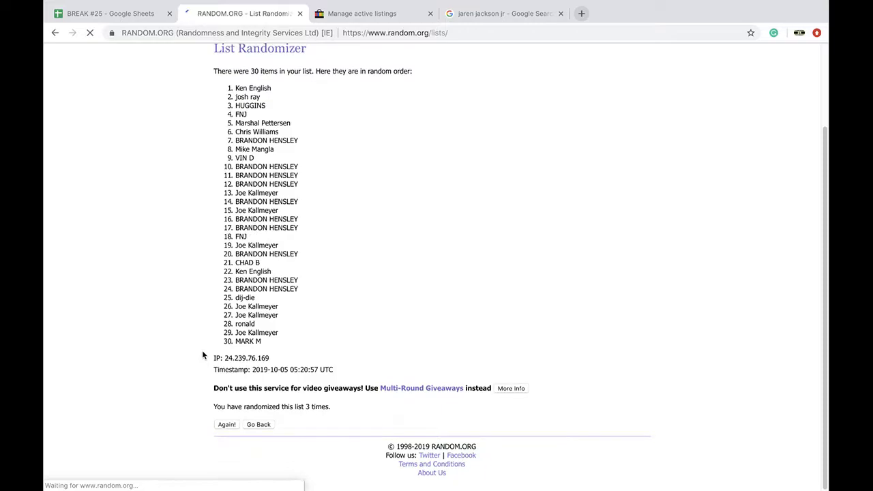
scroll(202, 355, "down", 3)
left_click(226, 425)
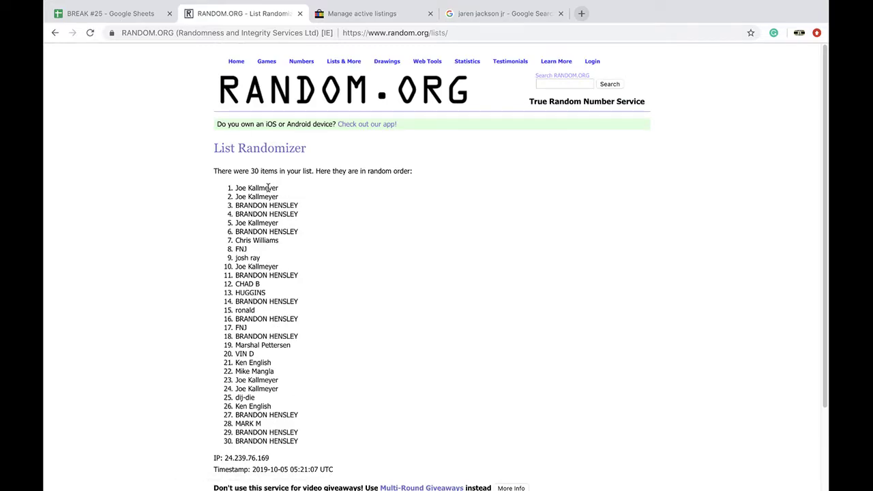
triple_click(268, 187)
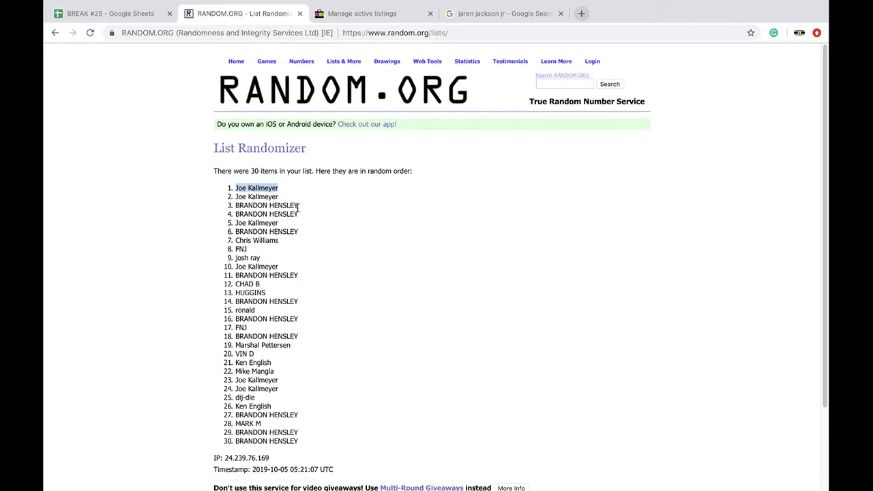
left_click_drag(299, 217, 240, 198)
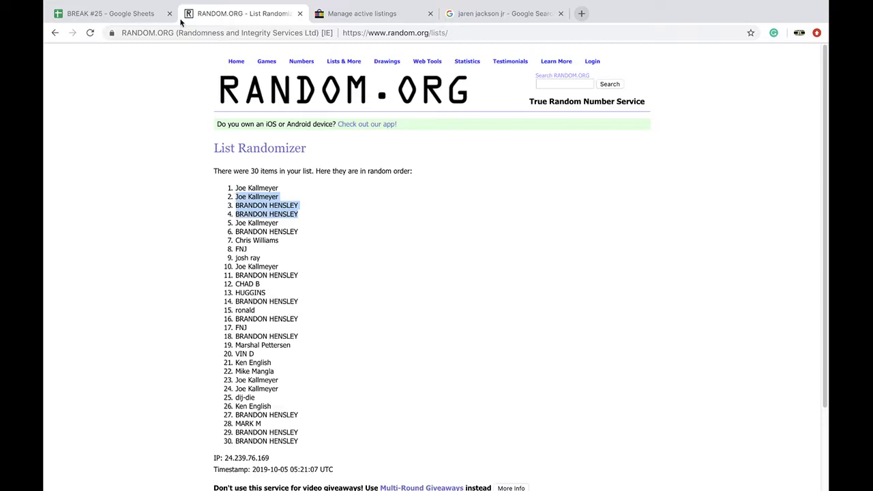
Paste the three winners into C7:C9 of the football sheet, matching the sheet's formatting
left_click(130, 14)
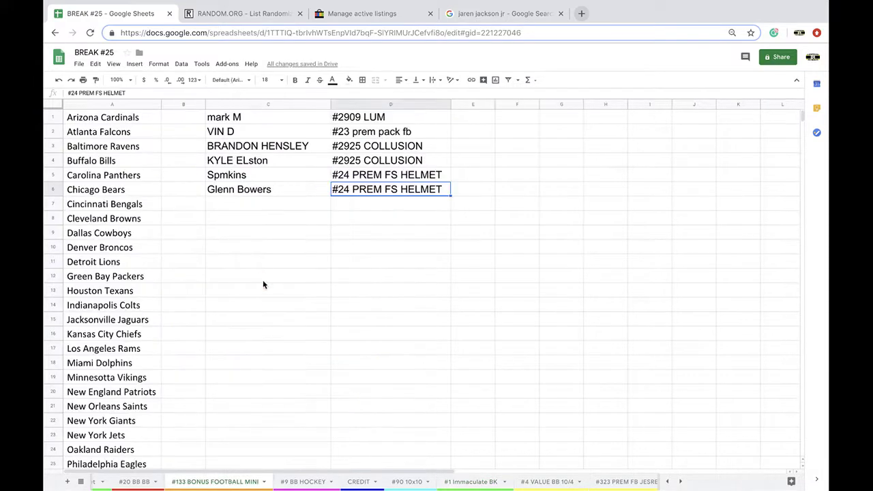
left_click(231, 210)
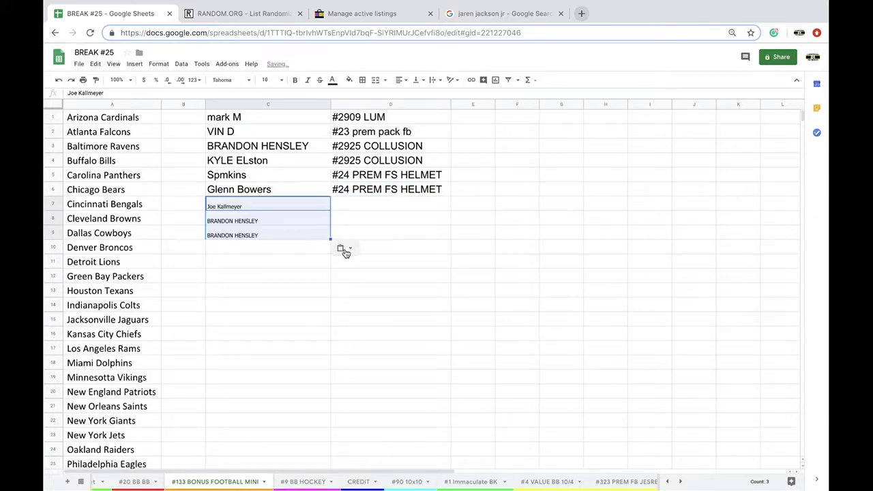
left_click(343, 249)
key("ctrl+shift+v")
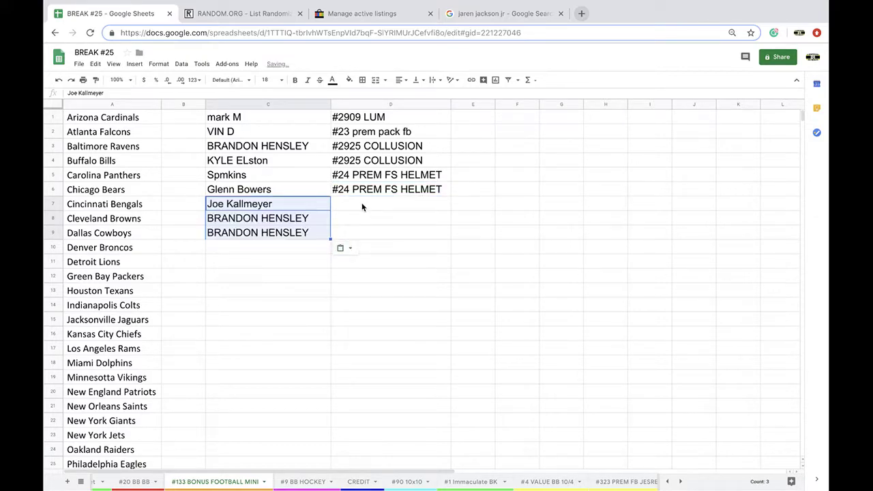
Enter '#1 IMMACULATE BK' in D7 and copy it into D8 and D9
left_click(362, 203)
type("#1 IMMACU")
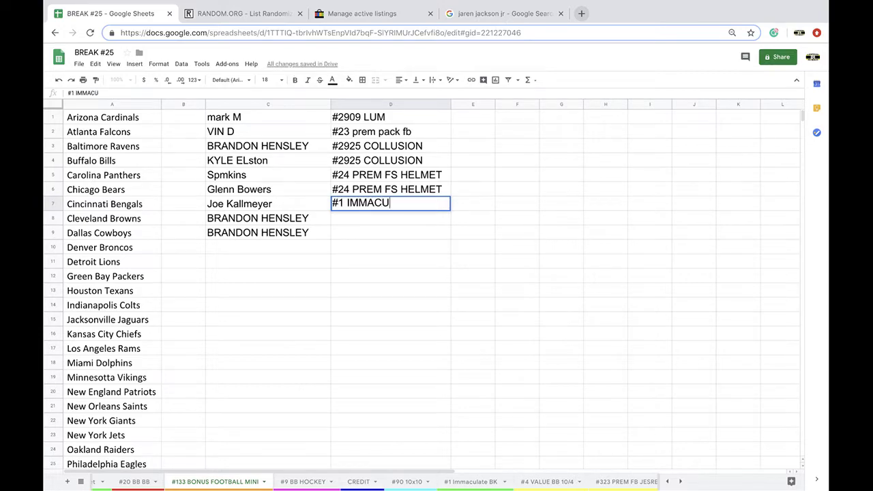
type("LATE BK")
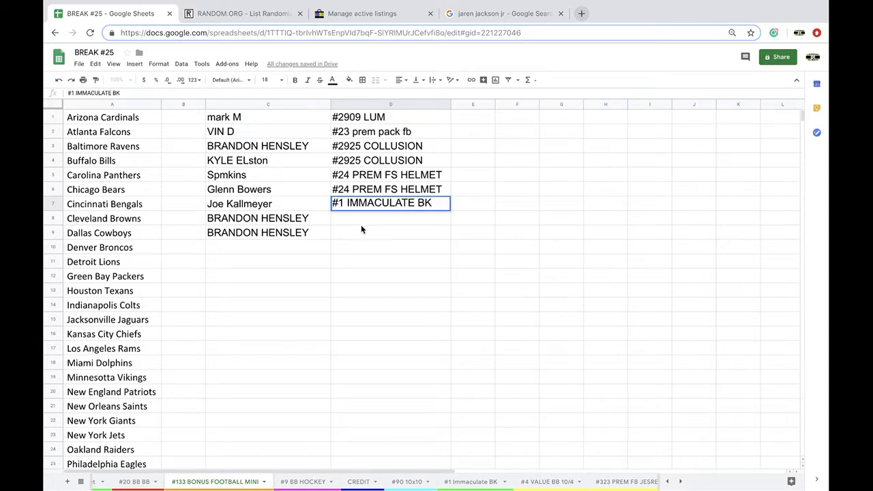
key("Return")
key("Return")
key("Up")
key("Up")
key("ctrl+c")
key("Down")
key("ctrl+v")
key("Down")
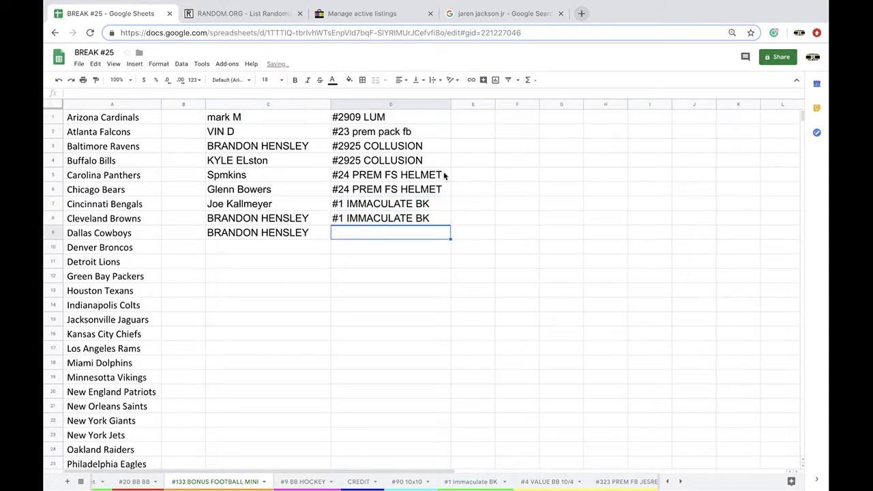
key("ctrl+v")
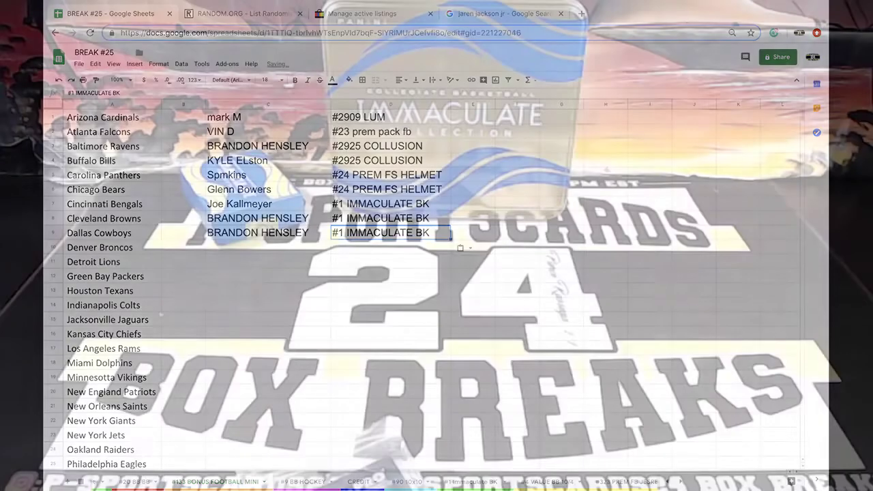